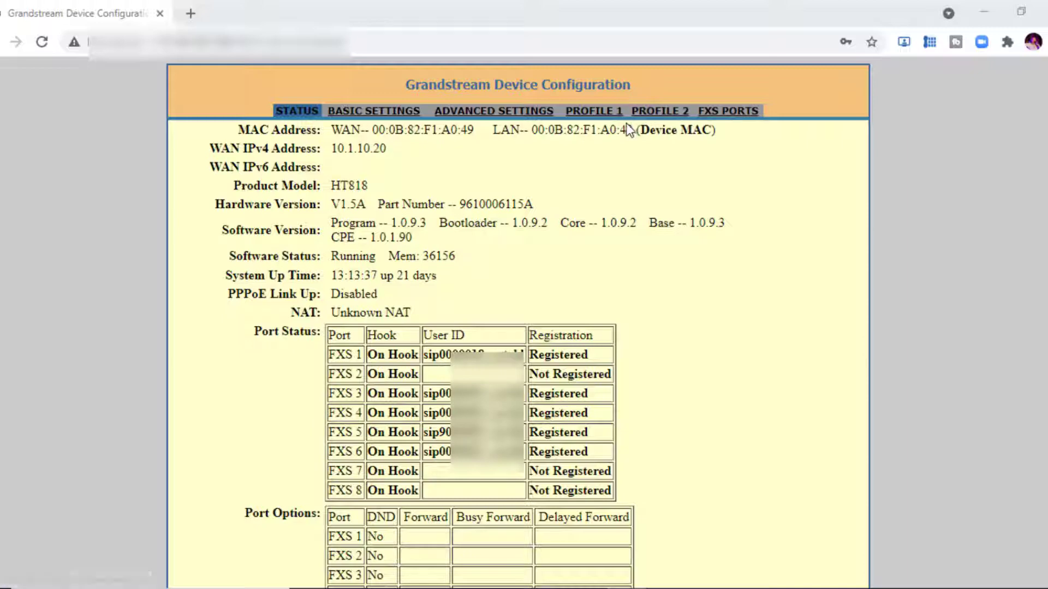
Review the FXS Ports, Profile 2 and Profile 1 pages, then return to FXS Ports.
{"action": "left_click", "coordinate": [720, 116]}
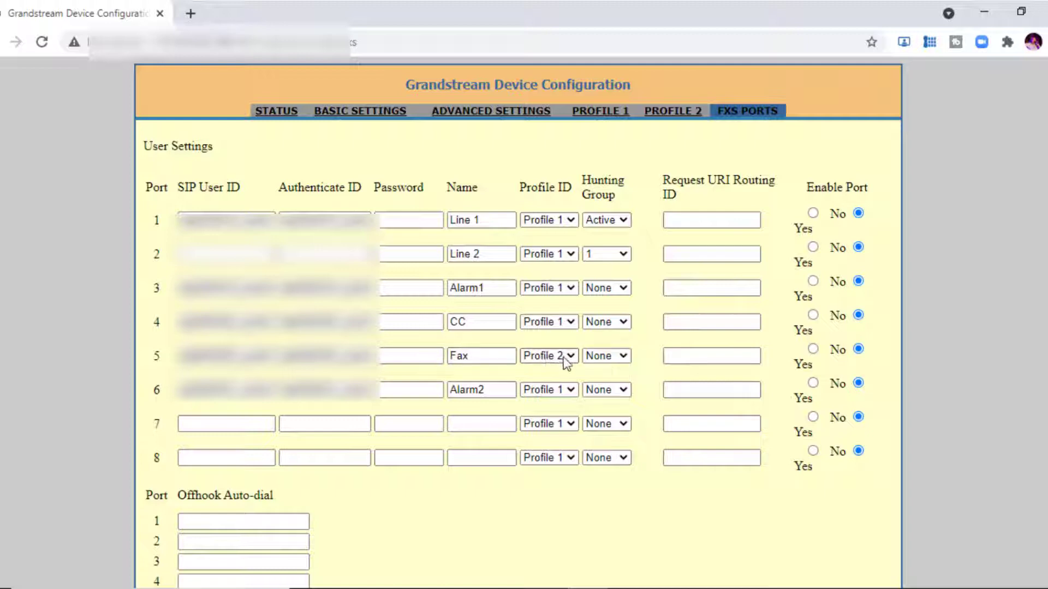
{"action": "left_click", "coordinate": [669, 109]}
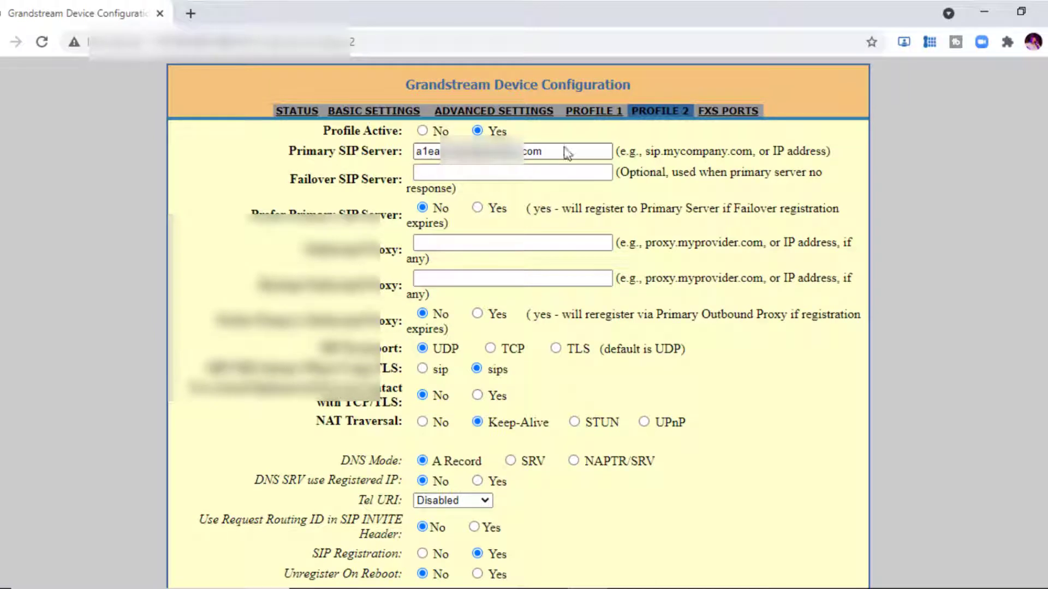
{"action": "left_click", "coordinate": [589, 113]}
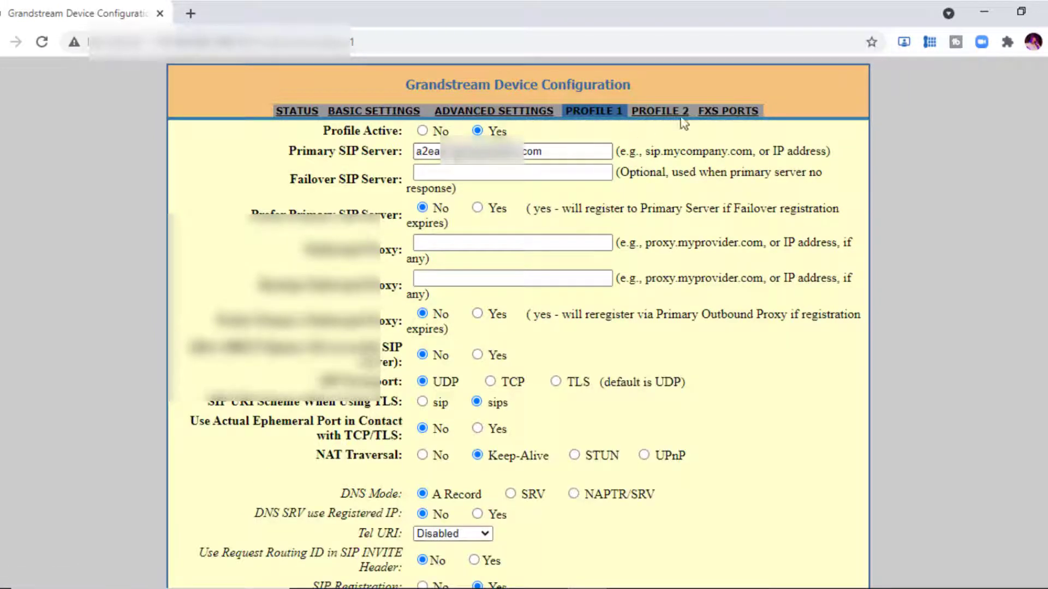
{"action": "left_click", "coordinate": [739, 112]}
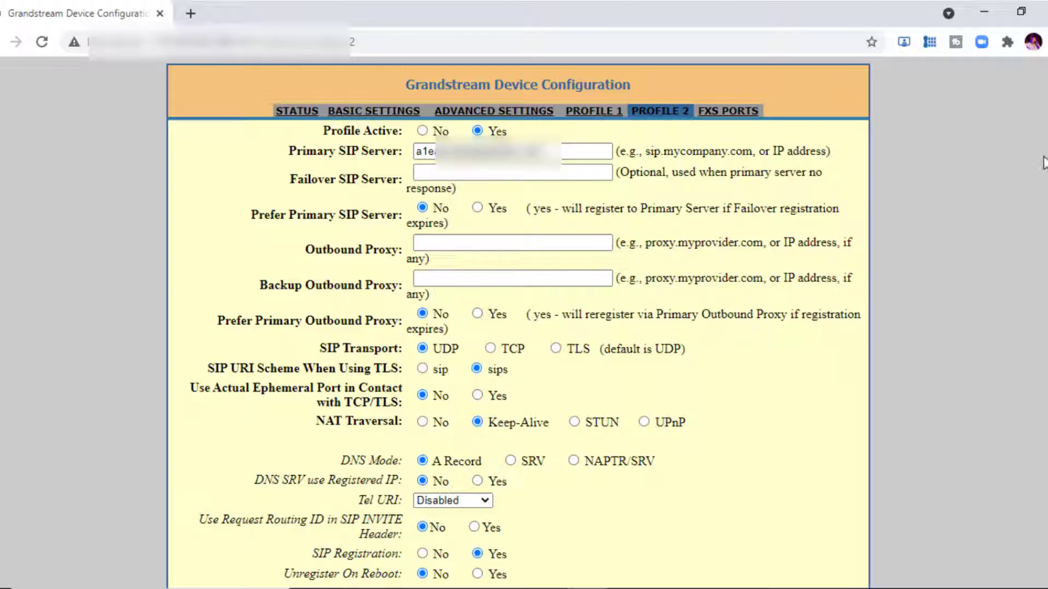
Move down the Profile 2 page to the Preferred DTMF method settings and show the Priority 1 options.
{"action": "scroll", "coordinate": [519, 322], "scroll_direction": "down", "scroll_amount": 2}
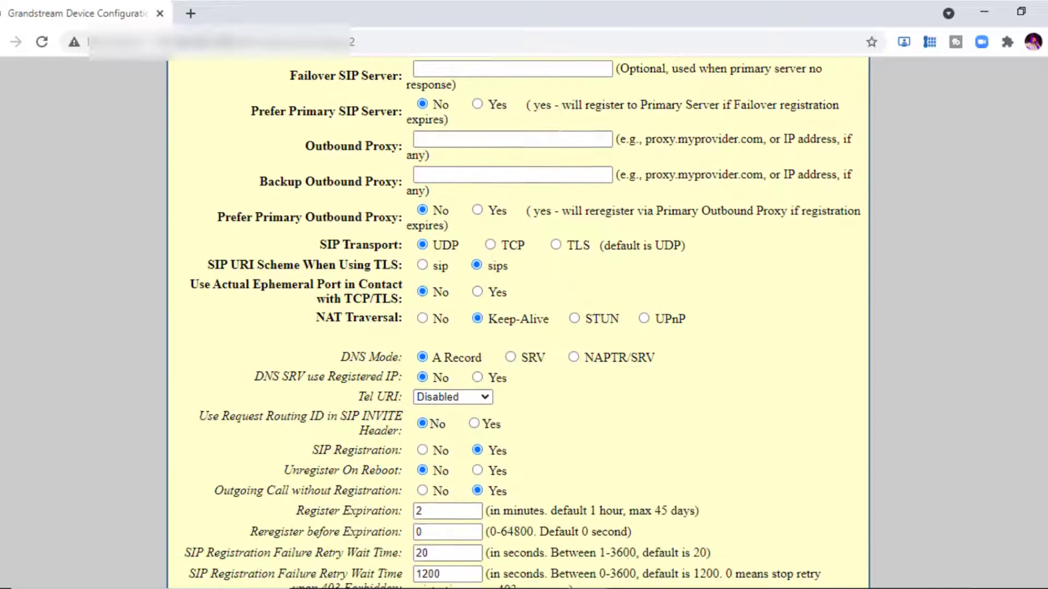
{"action": "scroll", "coordinate": [518, 322], "scroll_direction": "down", "scroll_amount": 3}
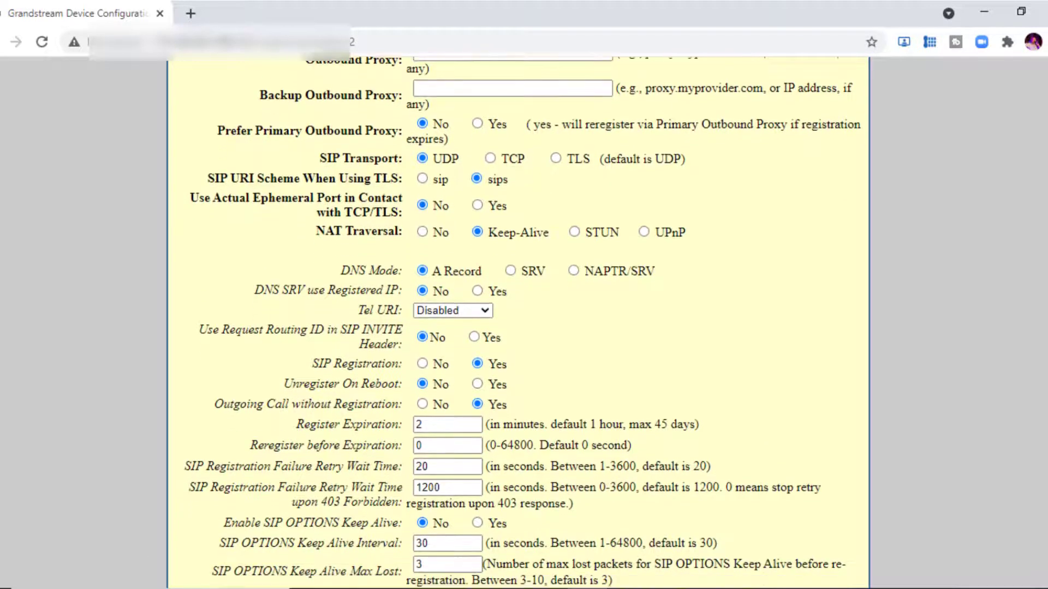
{"action": "scroll", "coordinate": [570, 145], "scroll_direction": "down", "scroll_amount": 1}
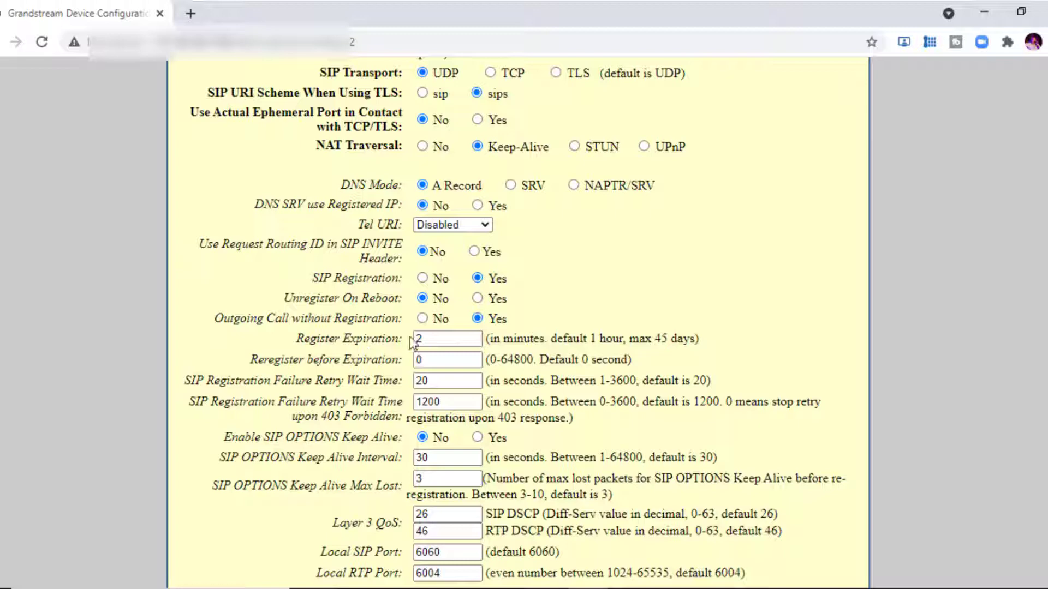
{"action": "left_click", "coordinate": [428, 341]}
{"action": "scroll", "coordinate": [519, 322], "scroll_direction": "down", "scroll_amount": 6}
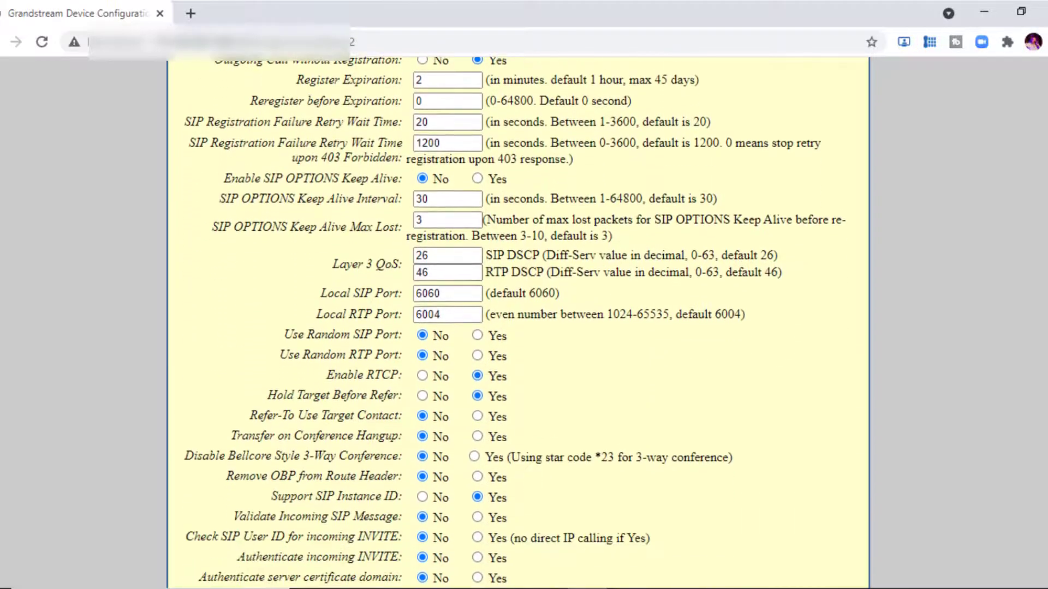
{"action": "scroll", "coordinate": [518, 322], "scroll_direction": "down", "scroll_amount": 5}
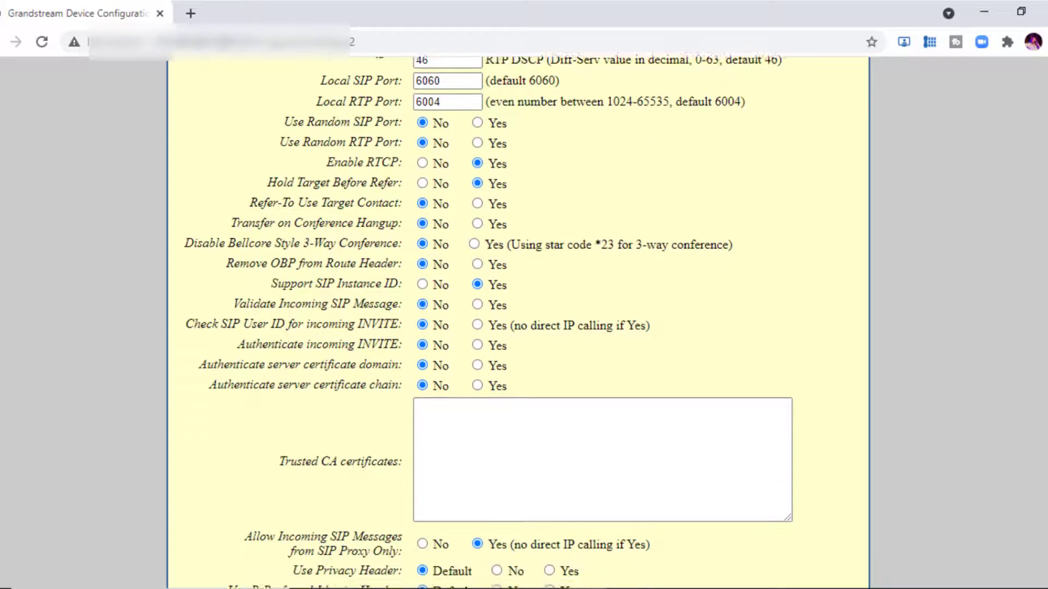
{"action": "scroll", "coordinate": [519, 322], "scroll_direction": "down", "scroll_amount": 3}
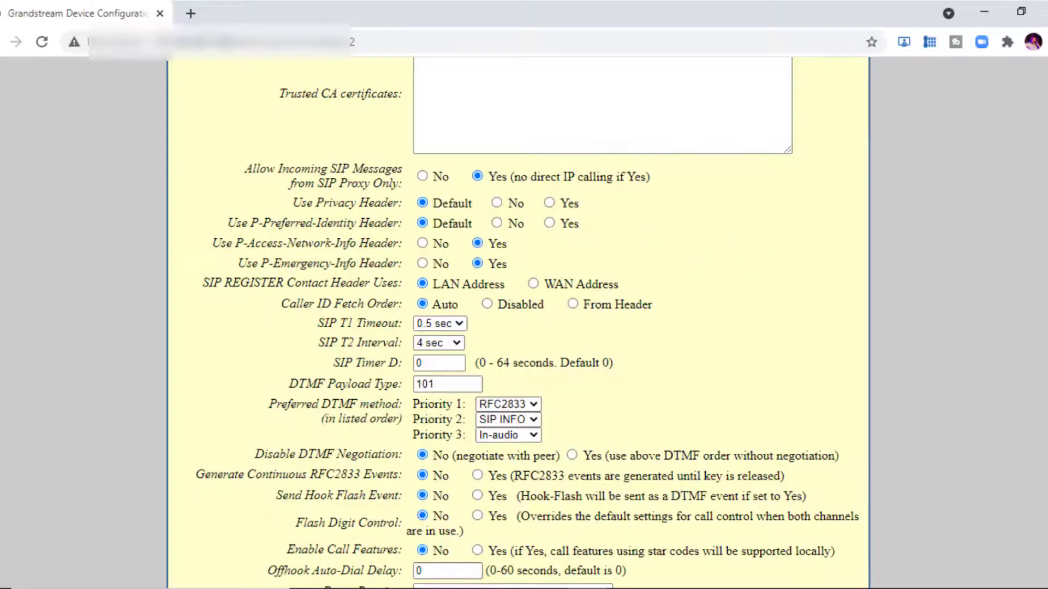
{"action": "scroll", "coordinate": [523, 322], "scroll_direction": "down", "scroll_amount": 3}
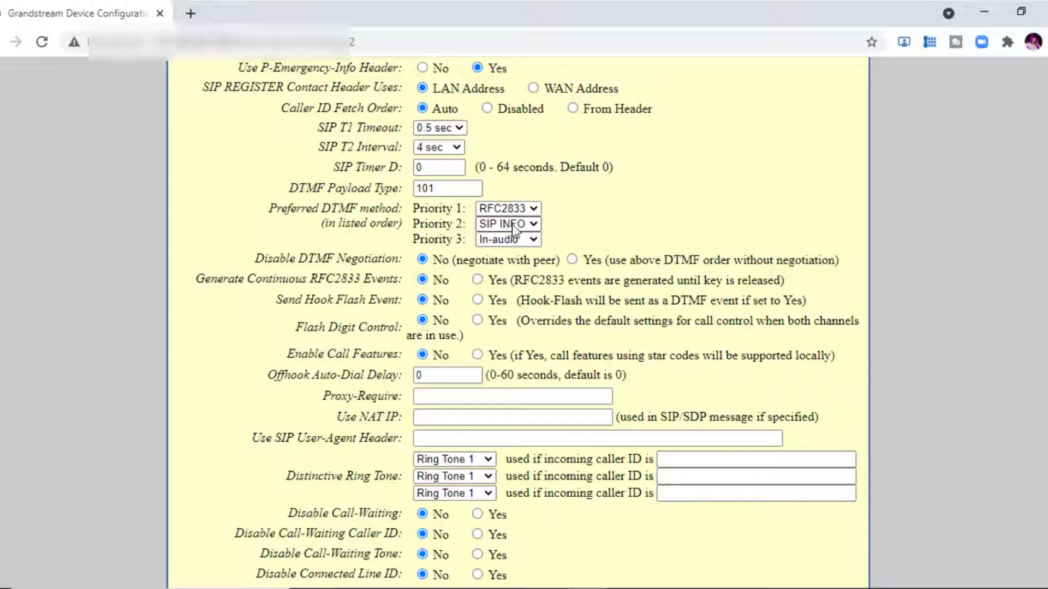
Order Profile 2's DTMF methods In-audio, RFC2833, SIP INFO and set Disable DTMF Negotiation to Yes.
{"action": "left_click", "coordinate": [532, 209]}
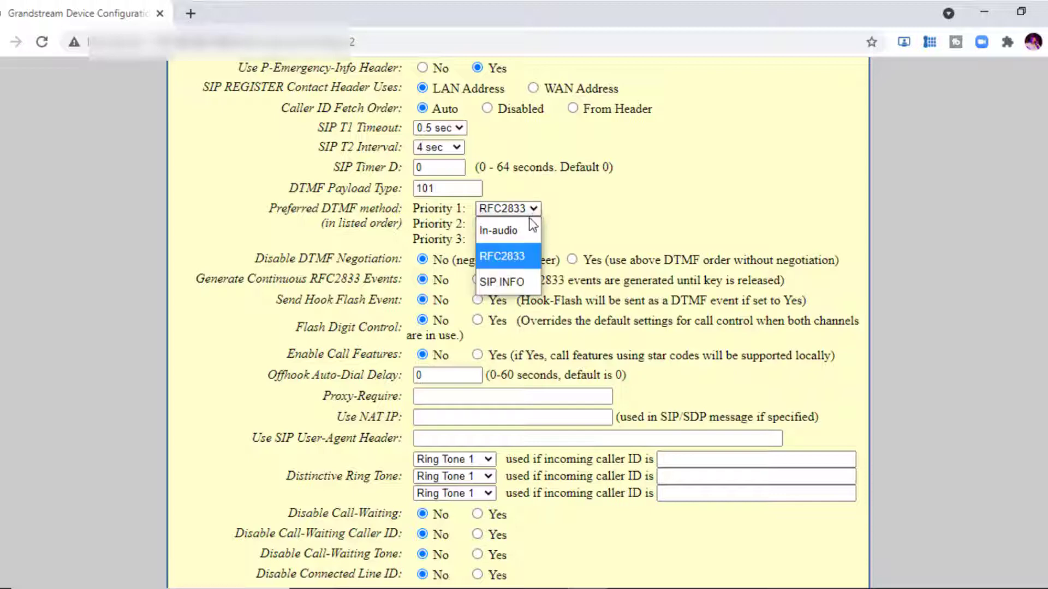
{"action": "left_click", "coordinate": [529, 231]}
{"action": "left_click", "coordinate": [529, 224]}
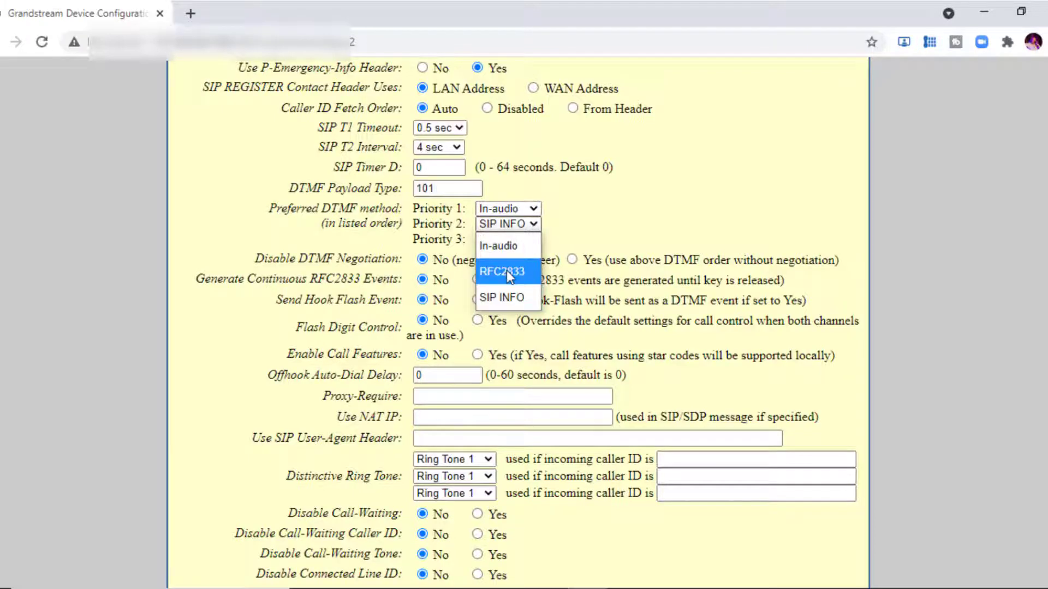
{"action": "left_click", "coordinate": [506, 271]}
{"action": "left_click", "coordinate": [534, 240]}
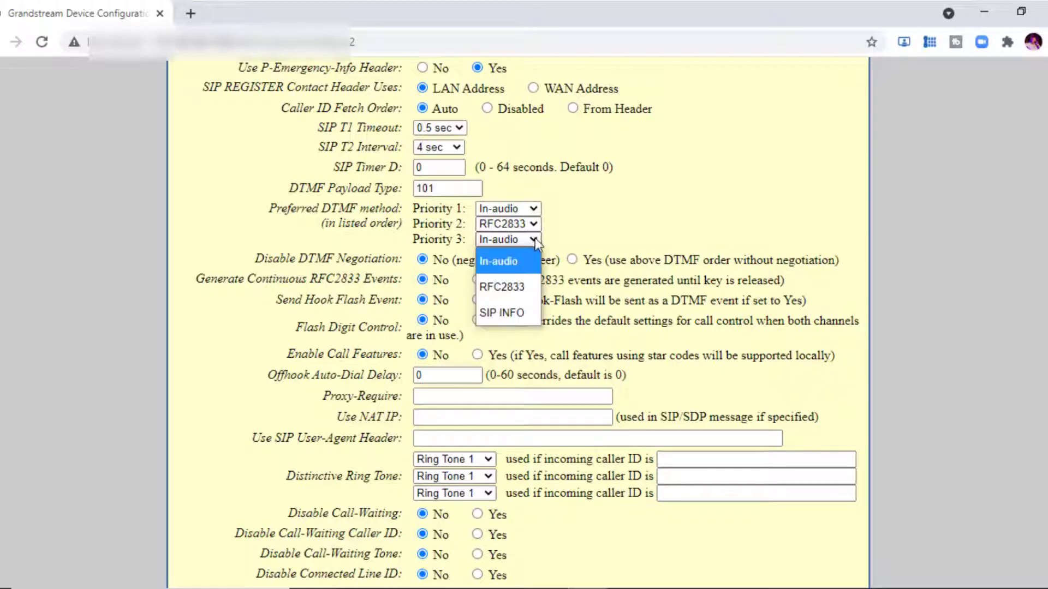
{"action": "left_click", "coordinate": [509, 311]}
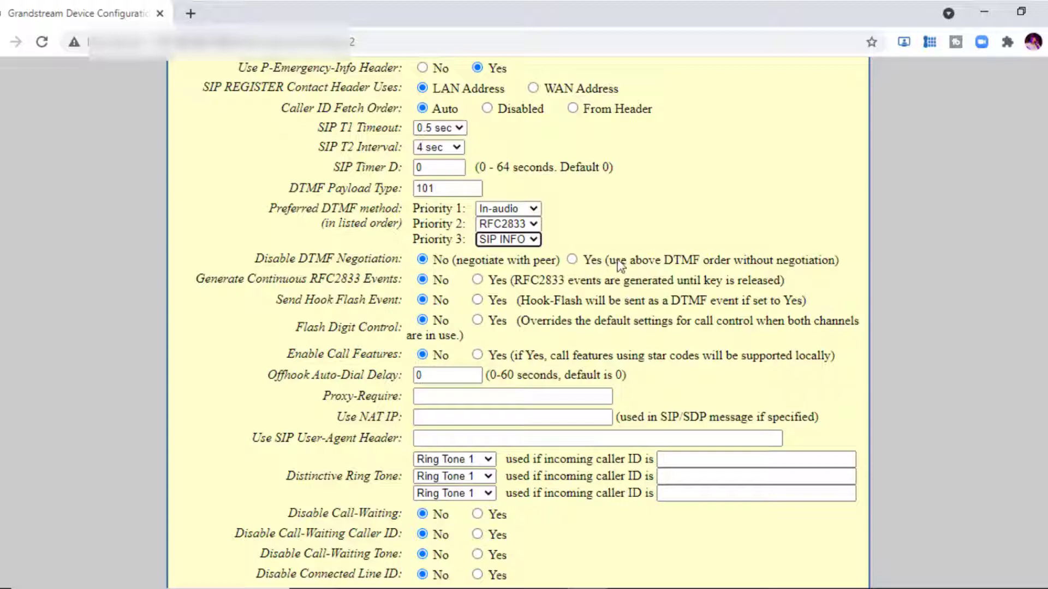
{"action": "left_click", "coordinate": [701, 261]}
{"action": "left_click", "coordinate": [572, 260]}
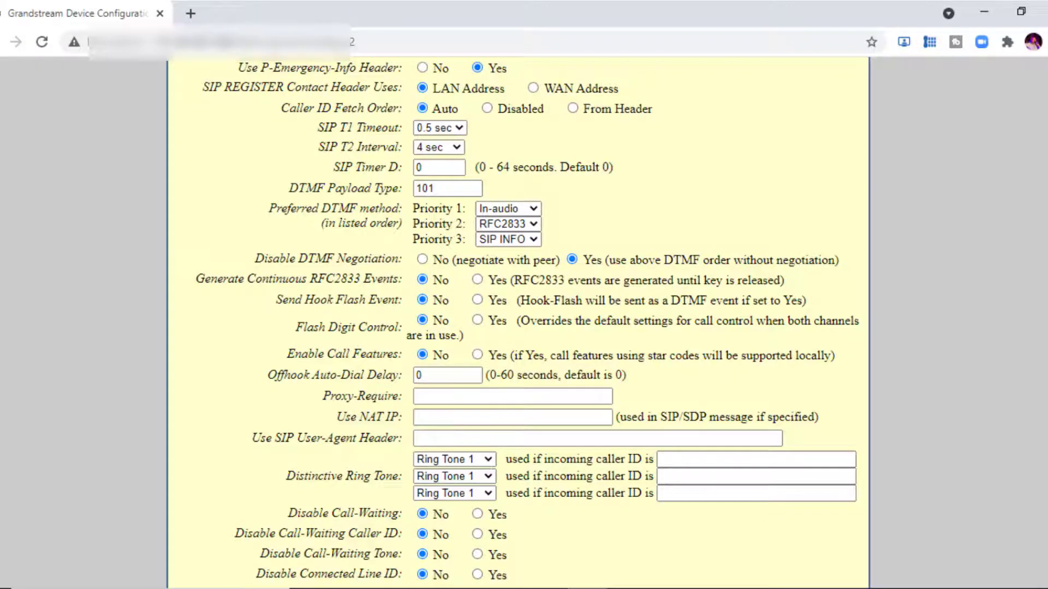
Disable call-waiting, and set Ring Timeout to 90 and Hunting Group Ring Timeout to 40.
{"action": "scroll", "coordinate": [524, 322], "scroll_direction": "down", "scroll_amount": 6}
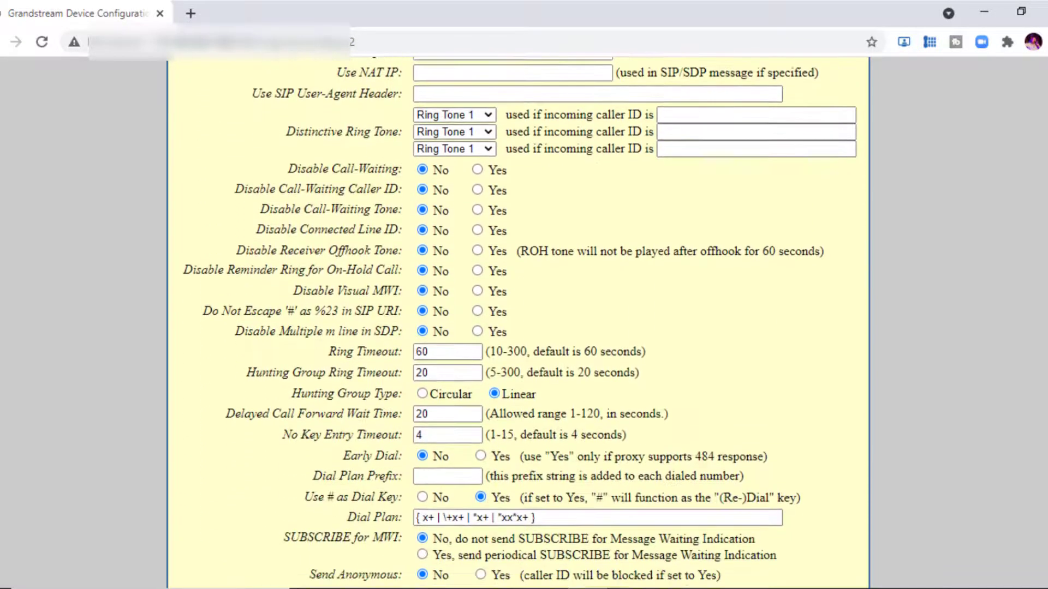
{"action": "left_click", "coordinate": [478, 170]}
{"action": "double_click", "coordinate": [417, 355]}
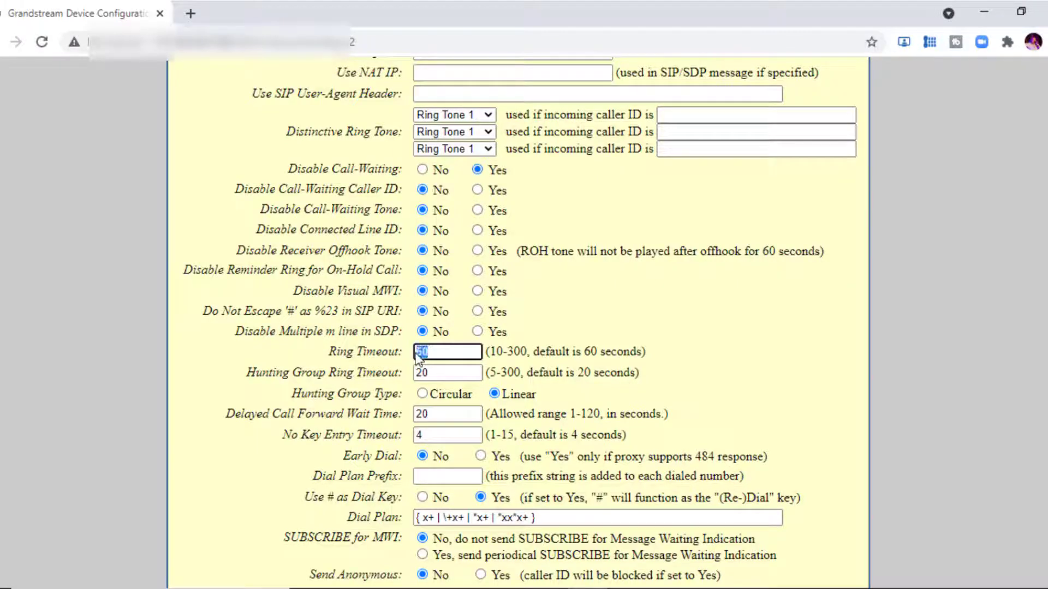
{"action": "type", "text": "90"}
{"action": "double_click", "coordinate": [433, 376]}
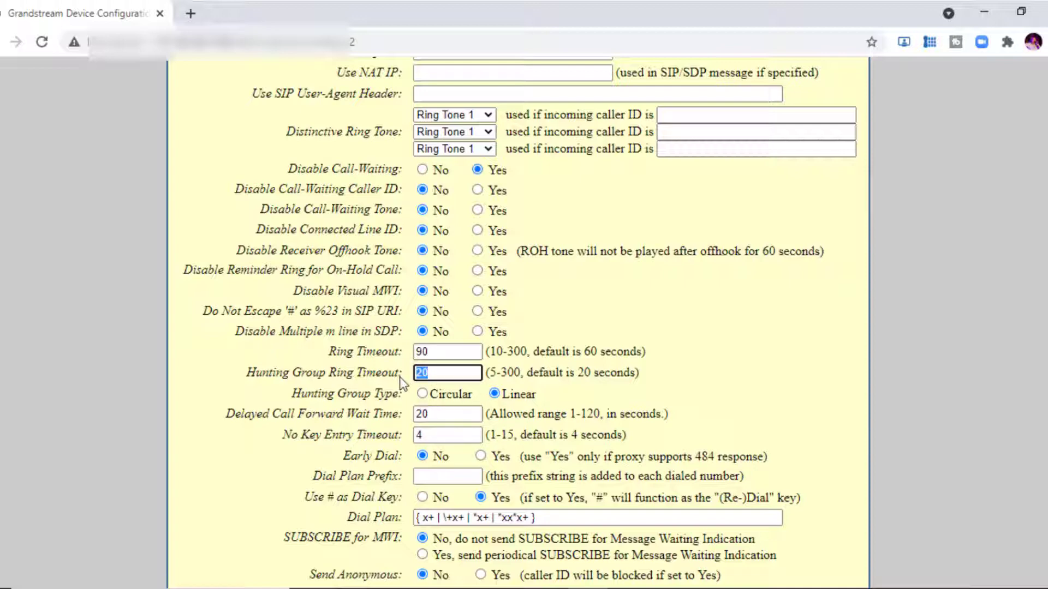
{"action": "type", "text": "40"}
Use the first matching vocoder in 200OK SDP and set vocoder choices 2–4 to PCMU.
{"action": "scroll", "coordinate": [518, 322], "scroll_direction": "down", "scroll_amount": 8}
{"action": "scroll", "coordinate": [613, 288], "scroll_direction": "down", "scroll_amount": 5}
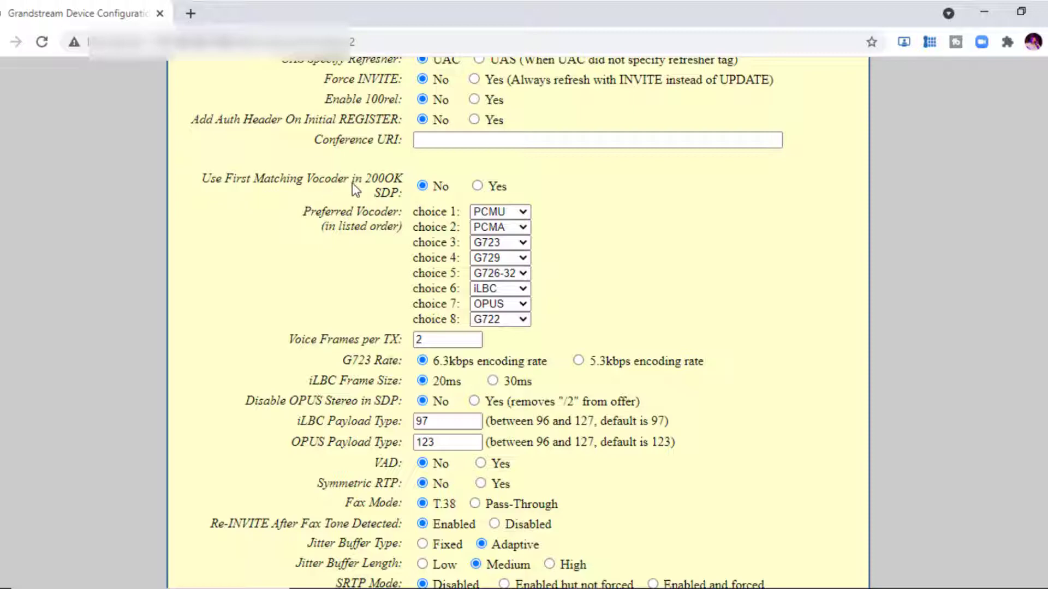
{"action": "left_click", "coordinate": [477, 186]}
{"action": "left_click", "coordinate": [521, 228]}
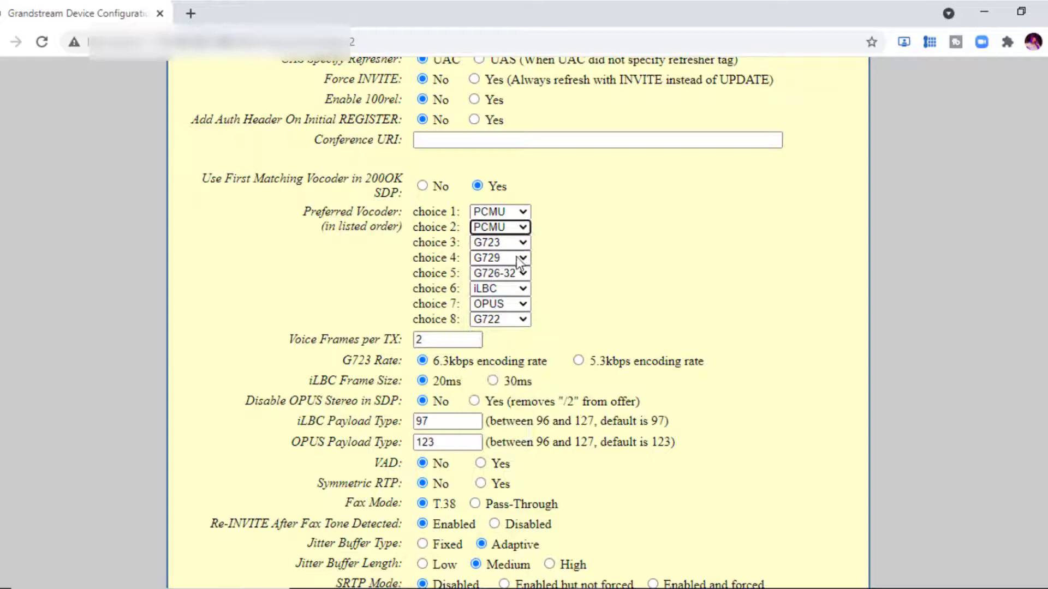
{"action": "left_click", "coordinate": [516, 244]}
{"action": "key", "text": "Up"}
{"action": "key", "text": "Up"}
{"action": "key", "text": "Return"}
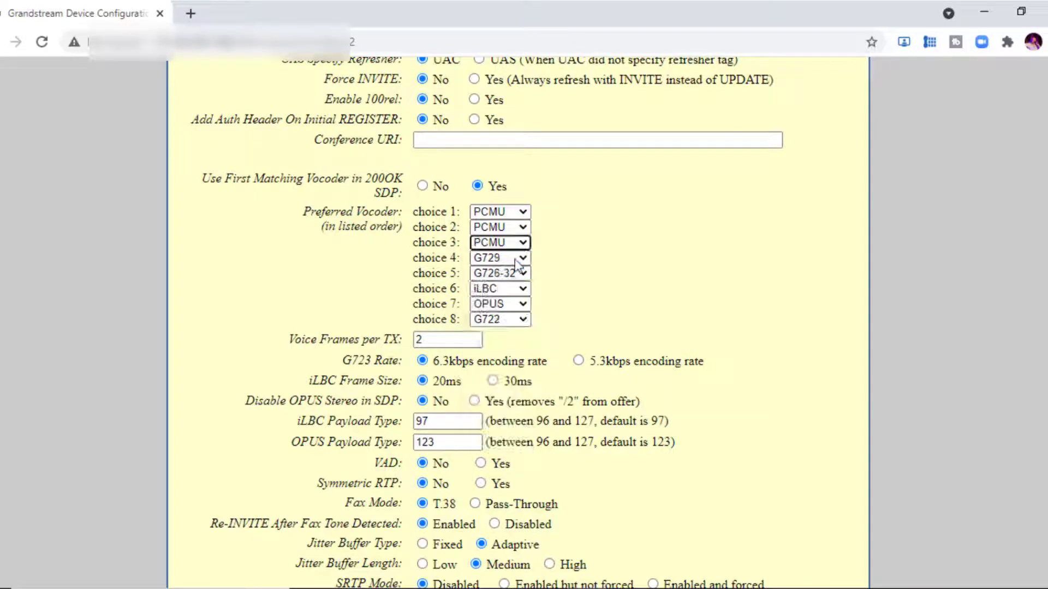
{"action": "left_click", "coordinate": [518, 258]}
{"action": "left_click", "coordinate": [512, 271]}
Set vocoder choices 5–8 to PCMU and Voice Frames per TX to 10.
{"action": "left_click", "coordinate": [513, 272]}
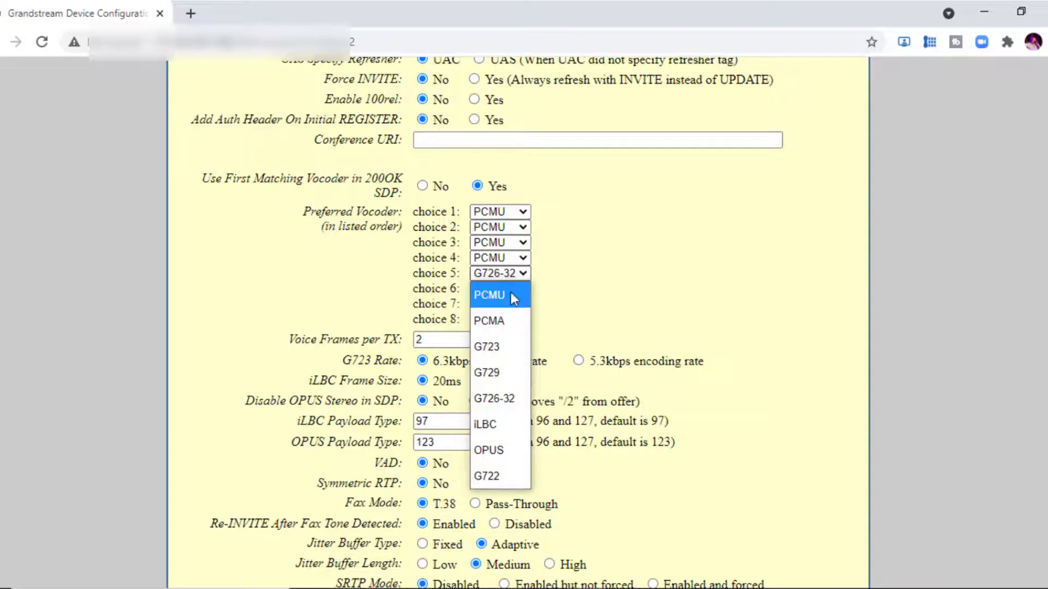
{"action": "left_click", "coordinate": [512, 296]}
{"action": "left_click", "coordinate": [510, 289]}
{"action": "left_click", "coordinate": [508, 310]}
{"action": "left_click", "coordinate": [508, 305]}
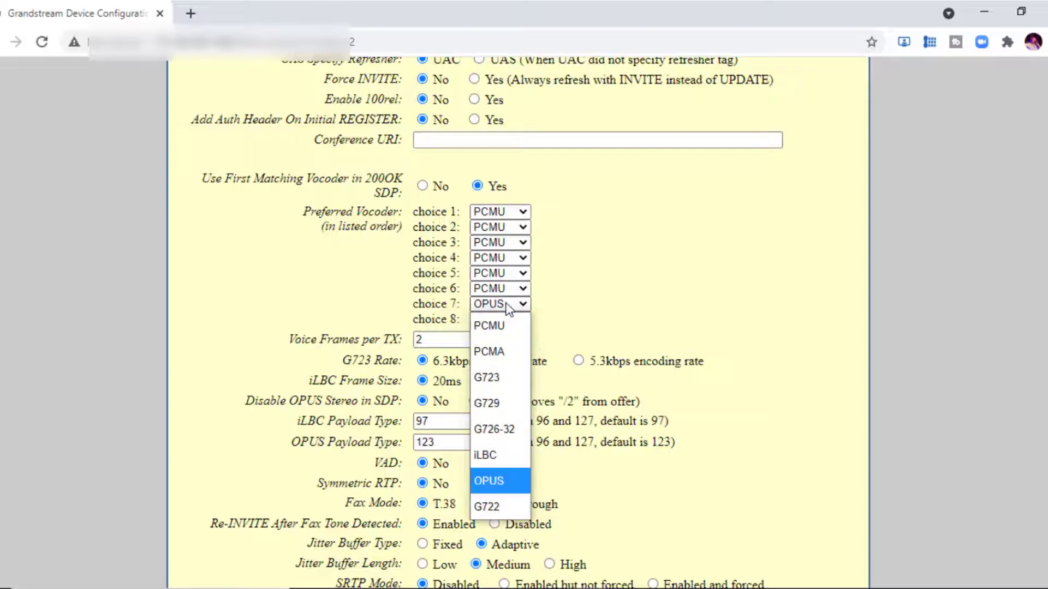
{"action": "left_click", "coordinate": [505, 322]}
{"action": "left_click", "coordinate": [506, 319]}
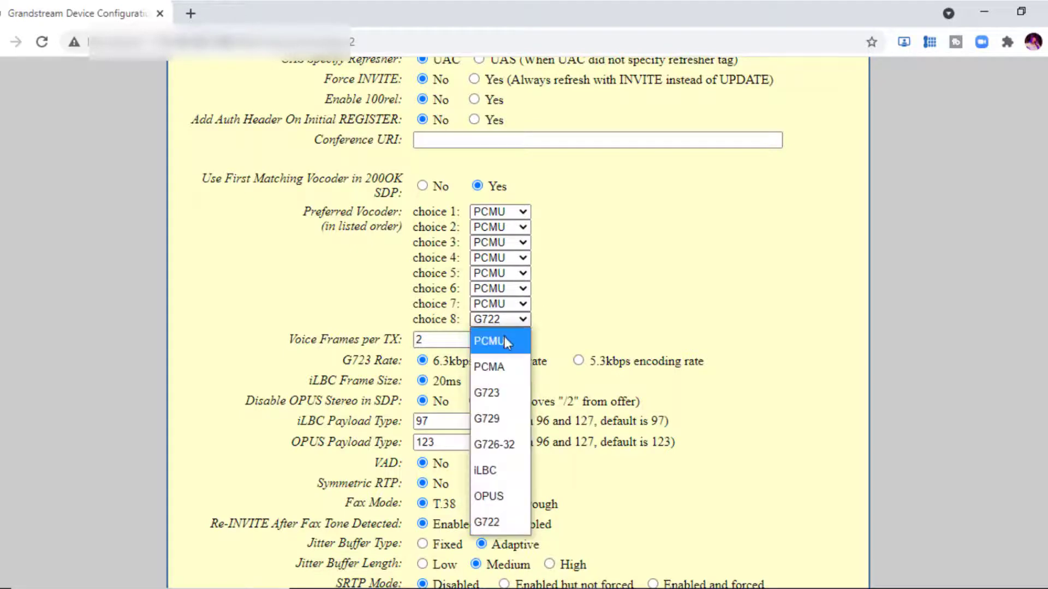
{"action": "left_click", "coordinate": [503, 339]}
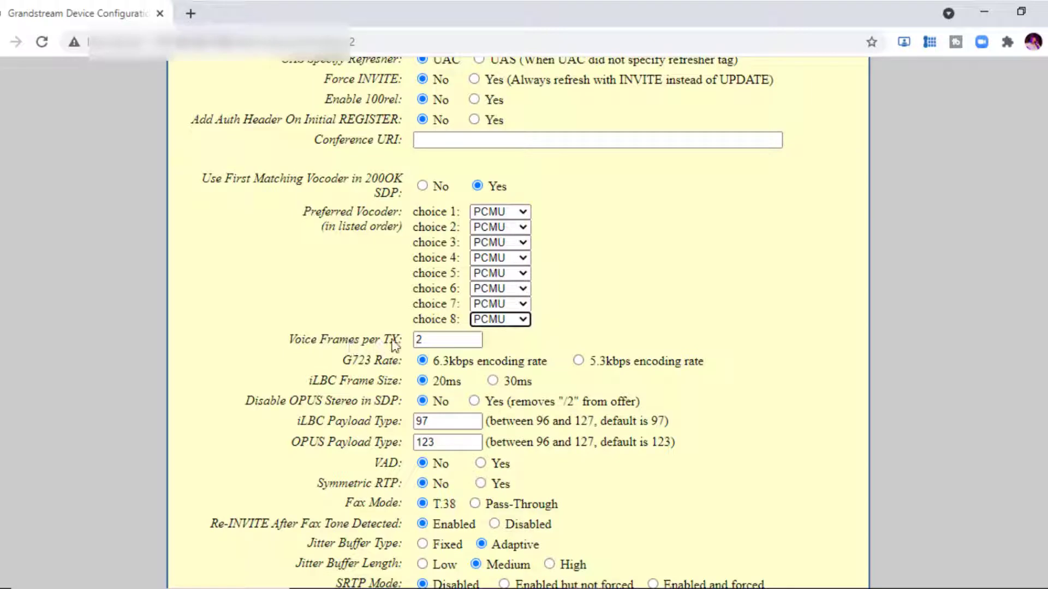
{"action": "double_click", "coordinate": [416, 343]}
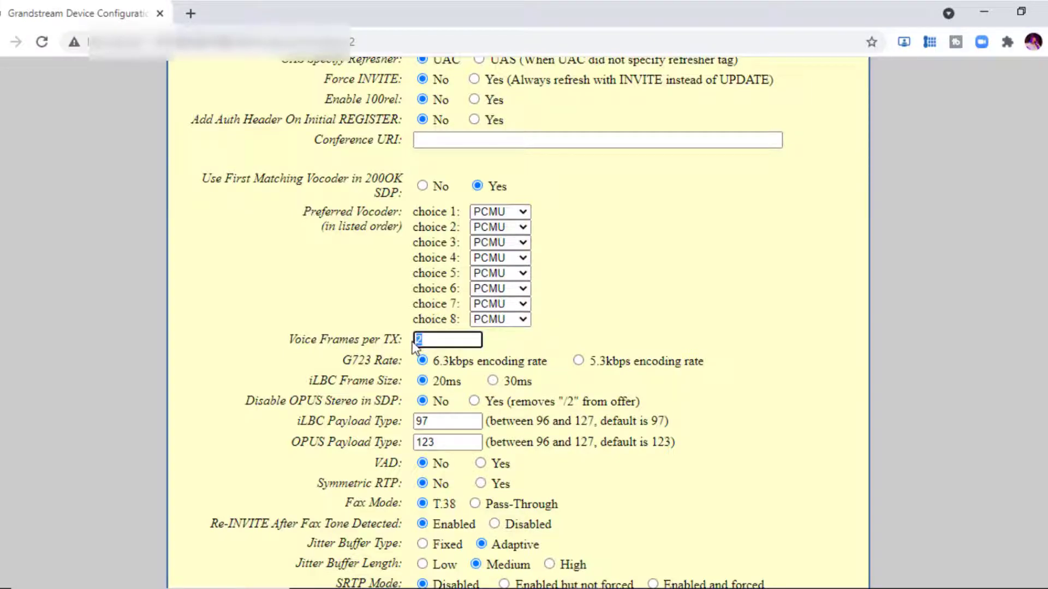
{"action": "type", "text": "10"}
Set TX gain to -6dB and RX gain to -4dB, and disable the line echo canceller and network echo suppressor.
{"action": "scroll", "coordinate": [524, 327], "scroll_direction": "down", "scroll_amount": 7}
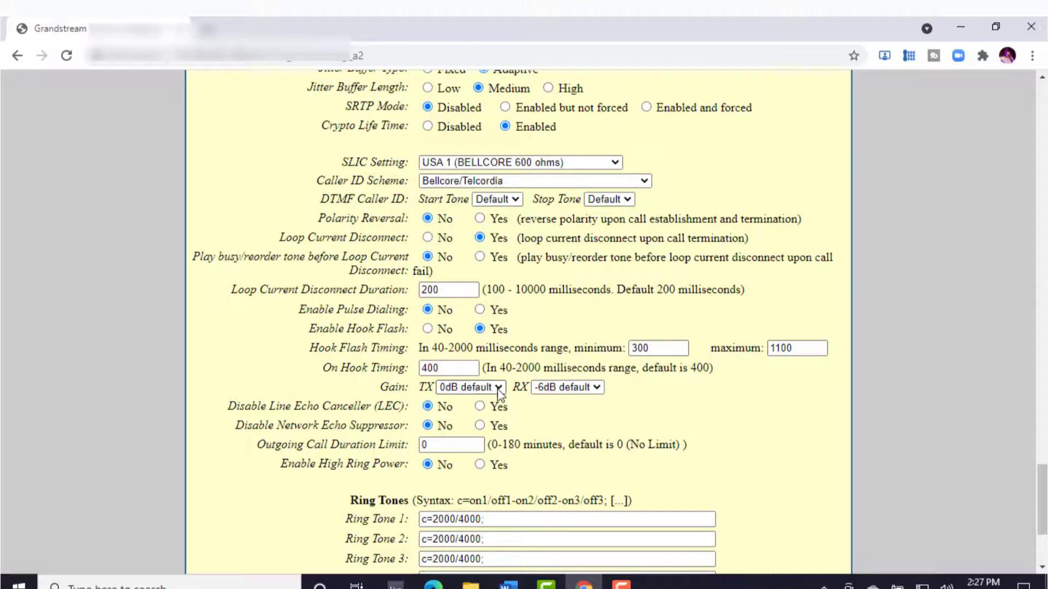
{"action": "left_click", "coordinate": [498, 388]}
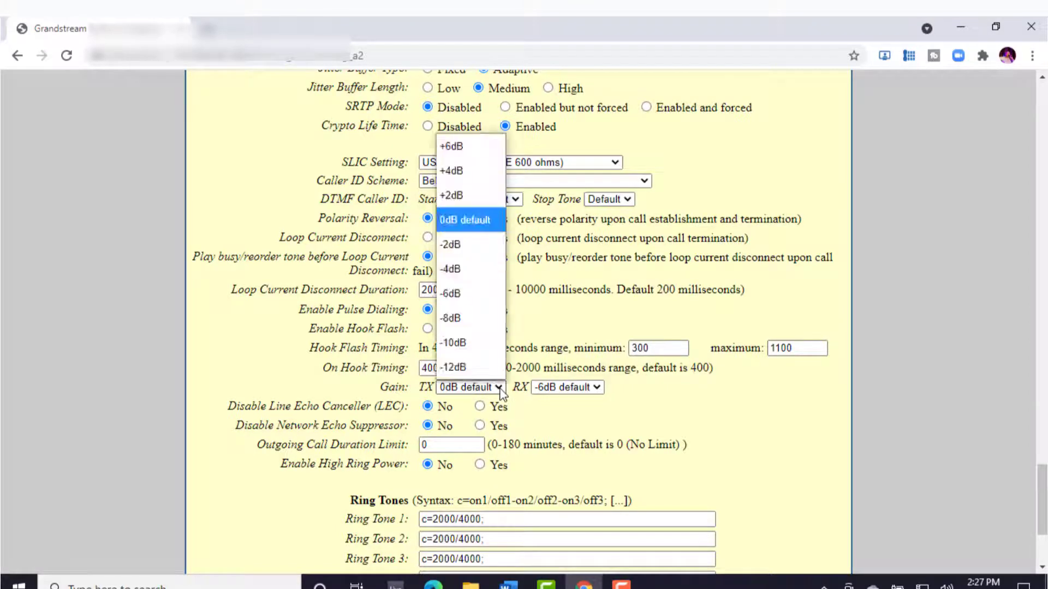
{"action": "left_click", "coordinate": [456, 294]}
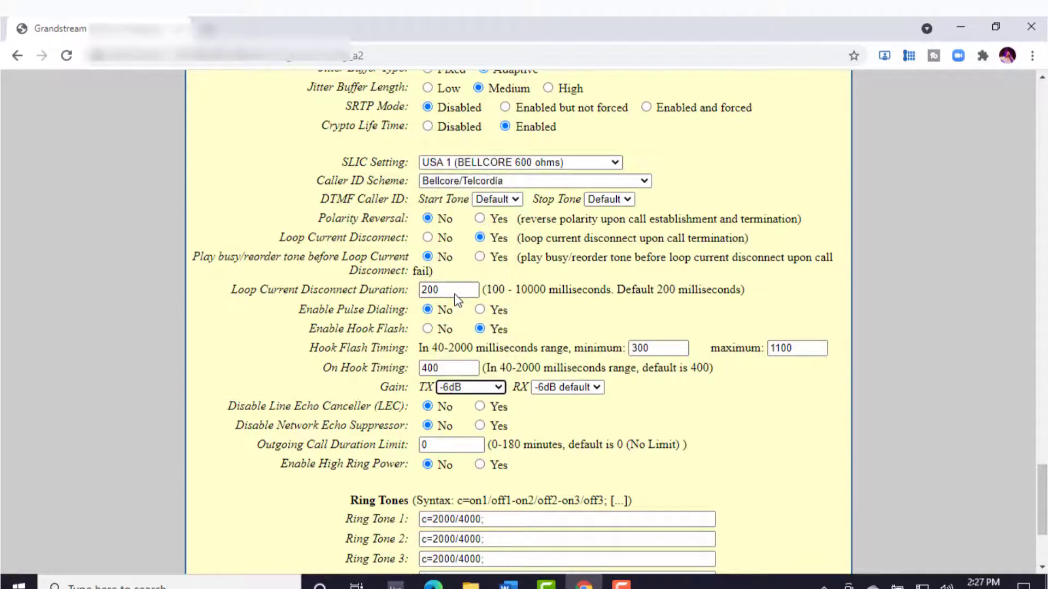
{"action": "left_click", "coordinate": [577, 389]}
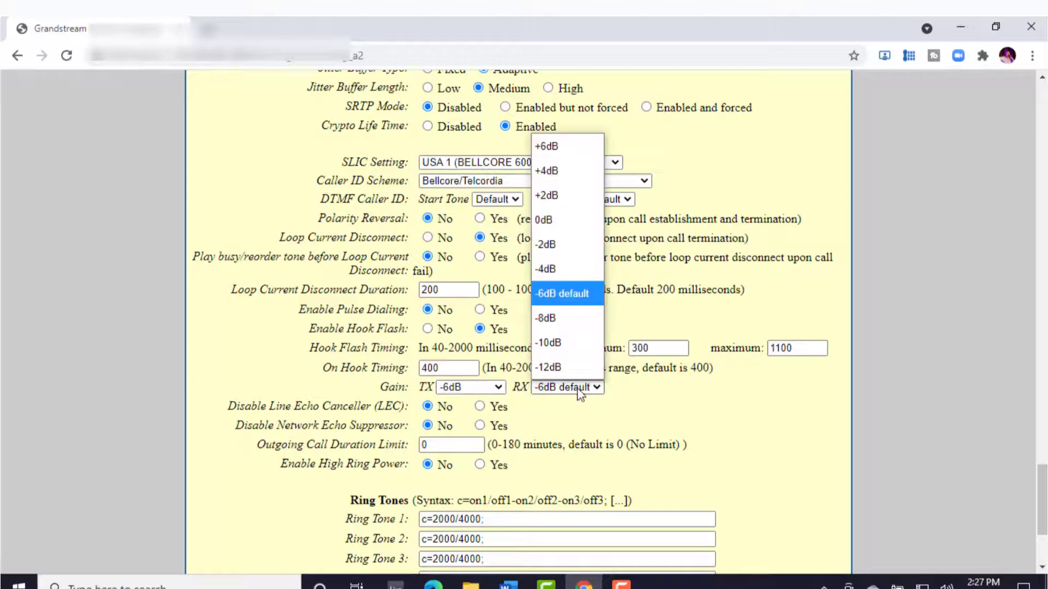
{"action": "left_click", "coordinate": [554, 270]}
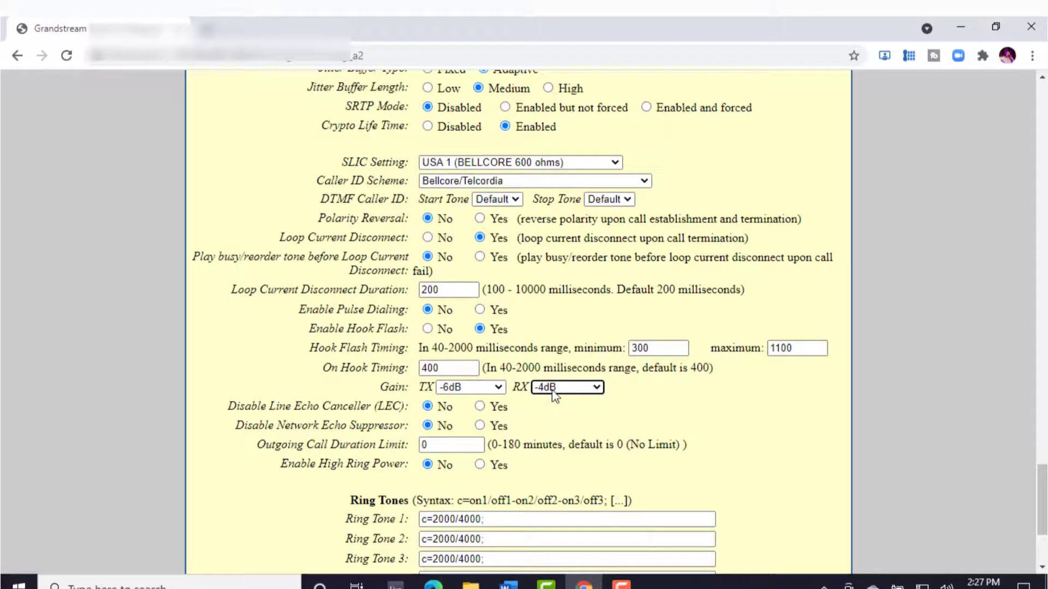
{"action": "left_click", "coordinate": [479, 407]}
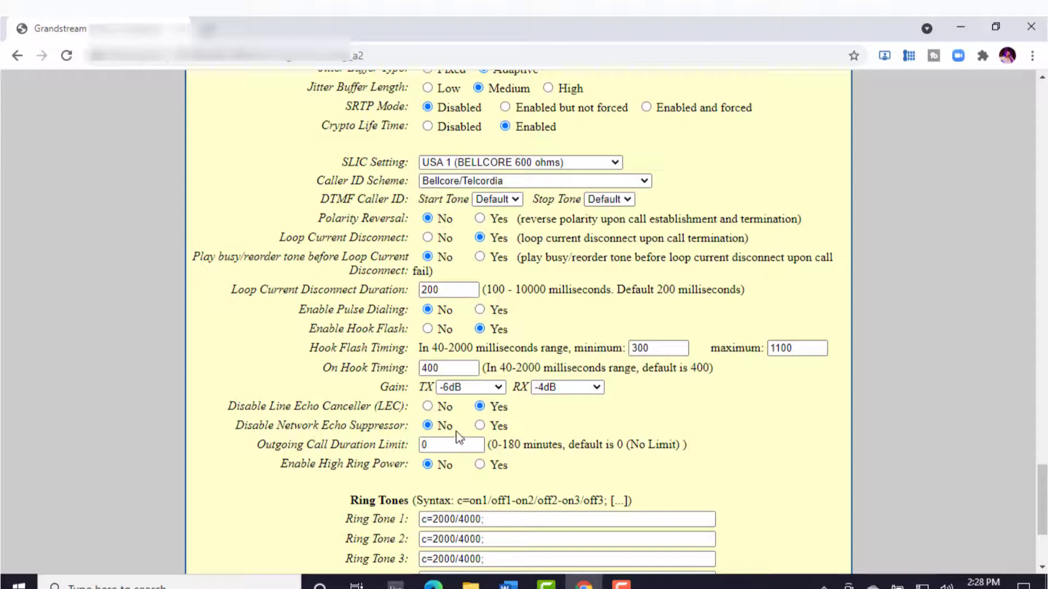
{"action": "left_click", "coordinate": [479, 426]}
Apply the Profile 2 changes using the Apply button at the bottom of the page.
{"action": "scroll", "coordinate": [1041, 499], "scroll_direction": "down", "scroll_amount": 3}
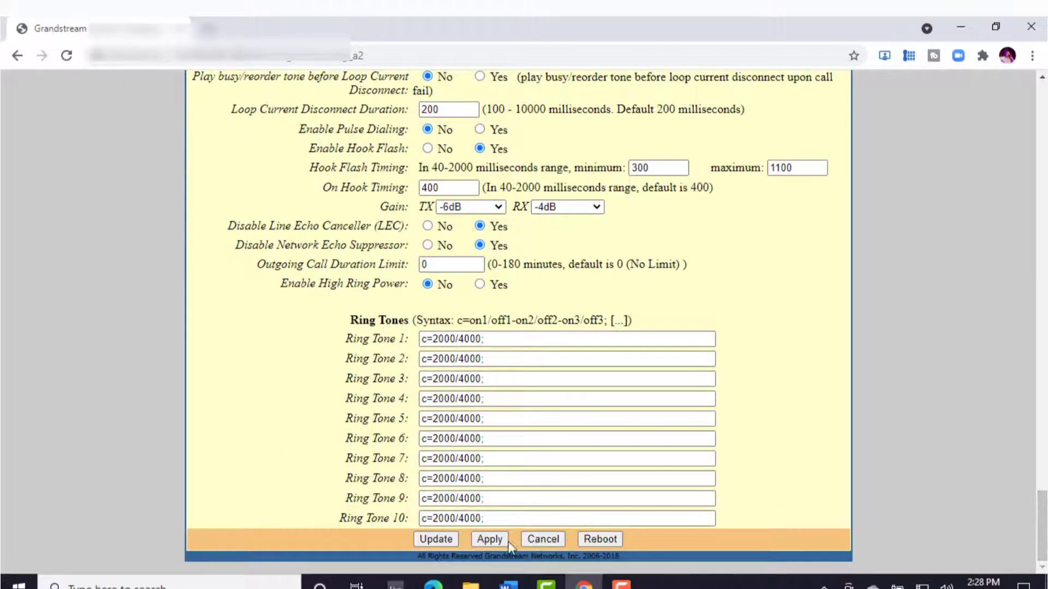
{"action": "left_click", "coordinate": [496, 542]}
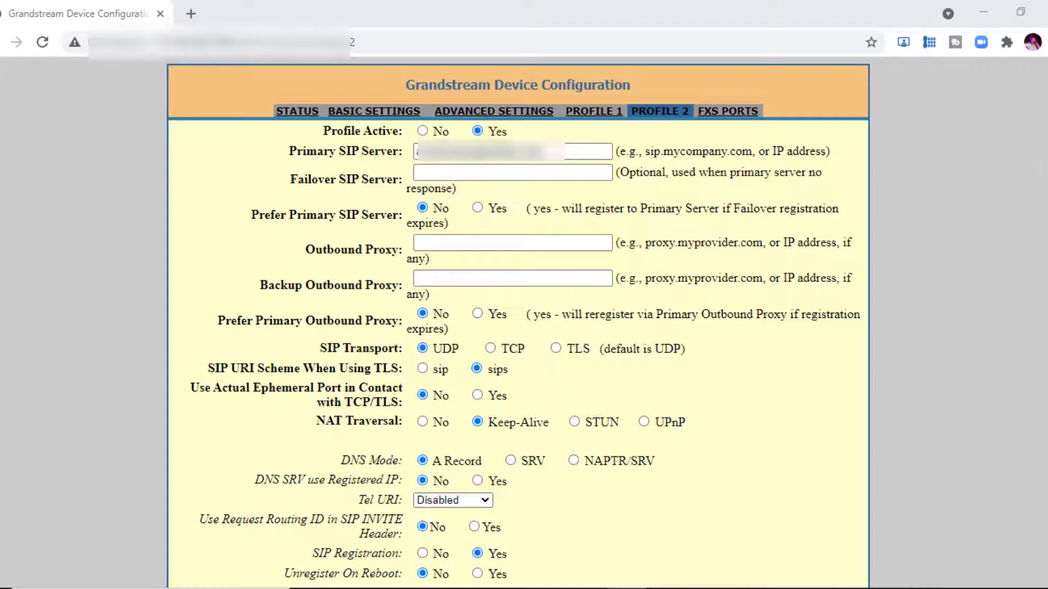
{"action": "scroll", "coordinate": [524, 322], "scroll_direction": "down", "scroll_amount": 20}
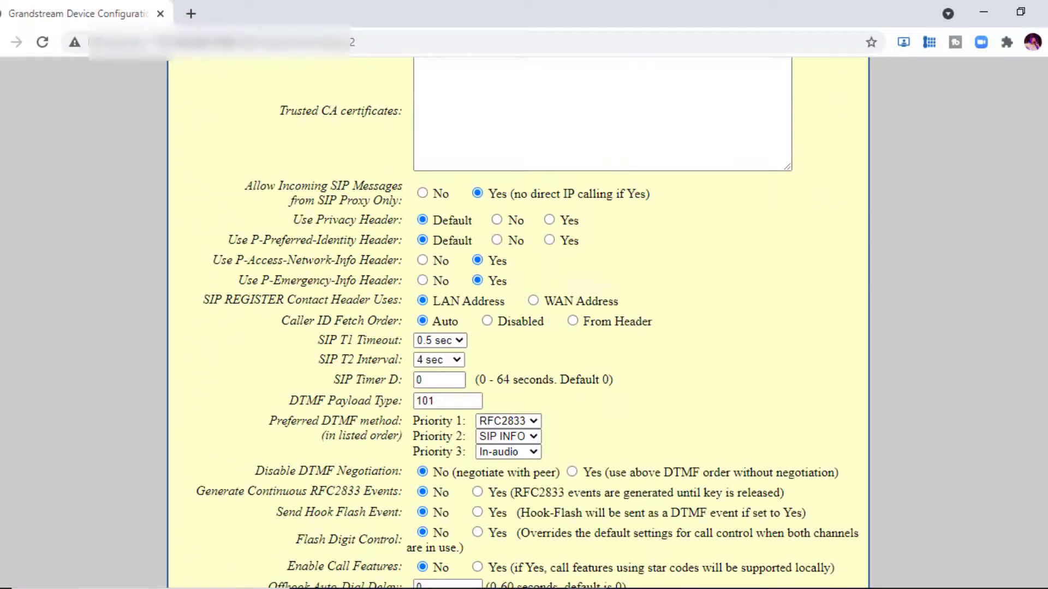
Reselect DTMF priorities In-audio, RFC2833, SIP INFO and set Disable DTMF Negotiation to Yes again.
{"action": "scroll", "coordinate": [524, 322], "scroll_direction": "down", "scroll_amount": 3}
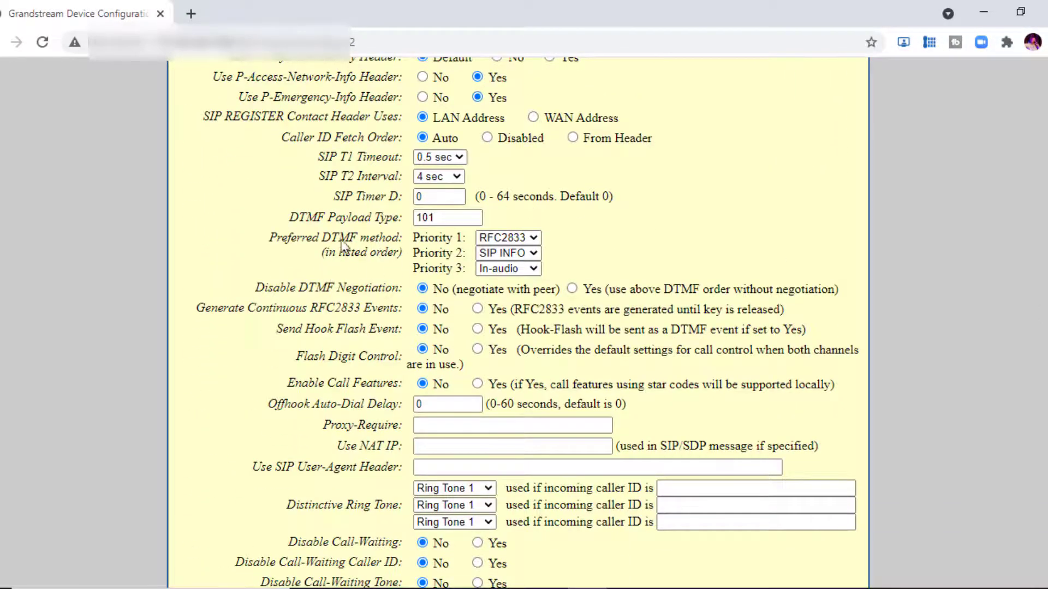
{"action": "left_click", "coordinate": [535, 238]}
{"action": "left_click", "coordinate": [535, 258]}
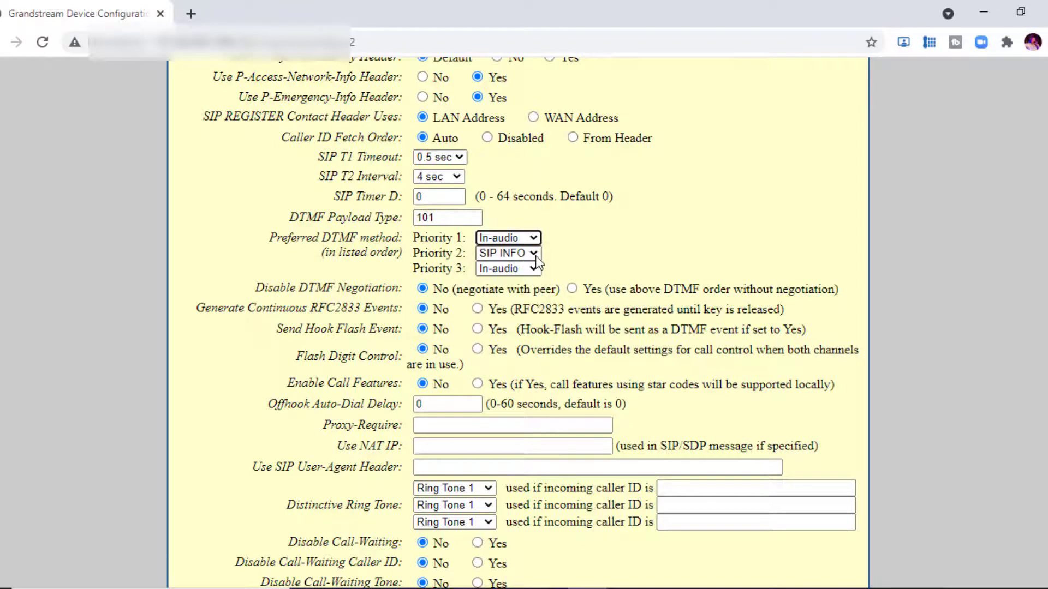
{"action": "left_click", "coordinate": [535, 253]}
{"action": "left_click", "coordinate": [518, 299]}
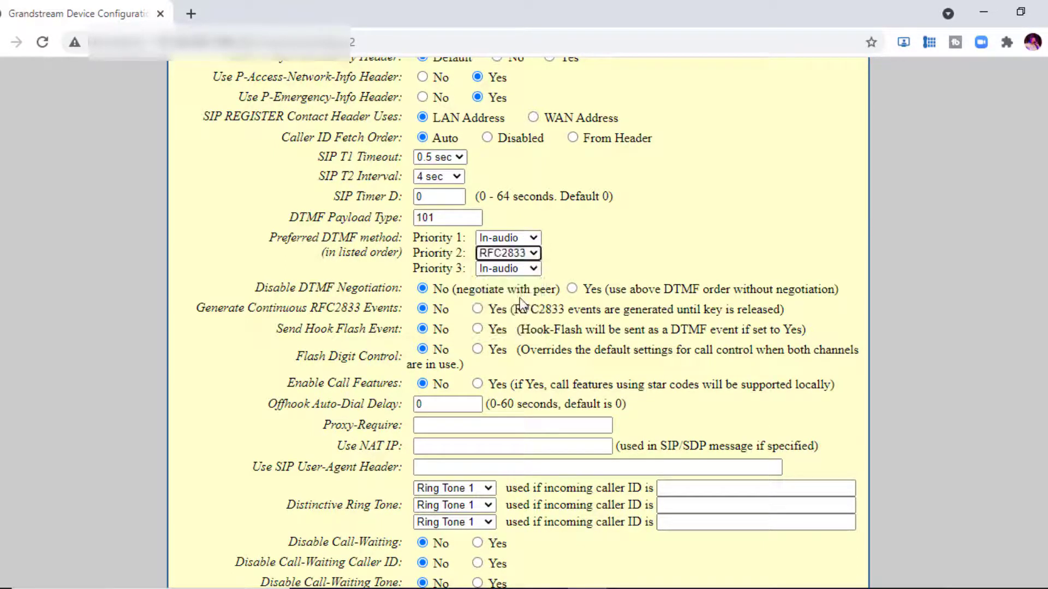
{"action": "left_click", "coordinate": [533, 268]}
{"action": "left_click", "coordinate": [511, 336]}
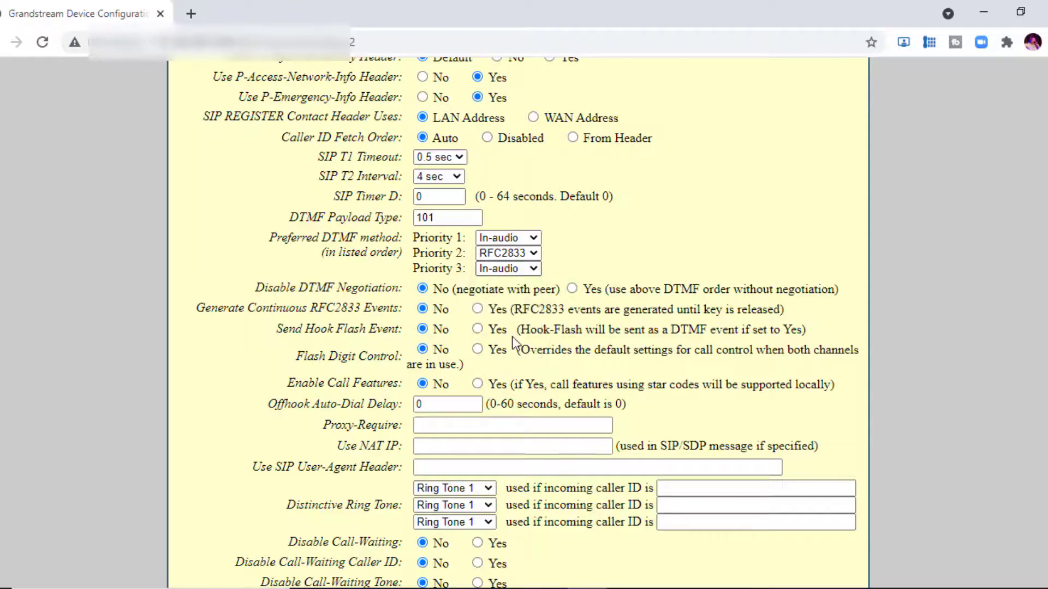
{"action": "left_click", "coordinate": [571, 290]}
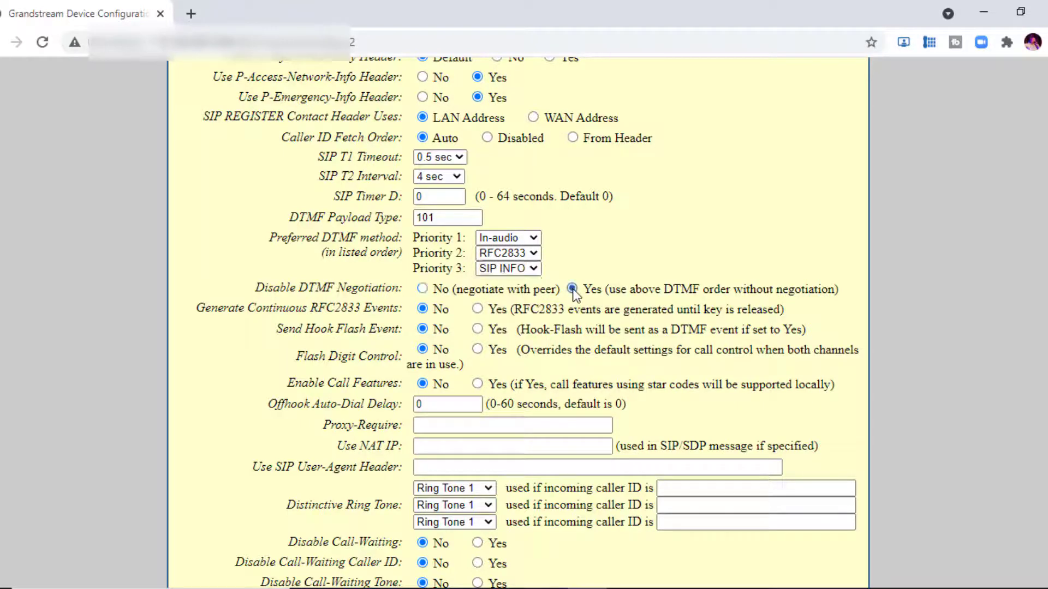
Use the first matching vocoder in 200OK SDP and set vocoder choices 1–4 to PCMU.
{"action": "scroll", "coordinate": [574, 294], "scroll_direction": "down", "scroll_amount": 2}
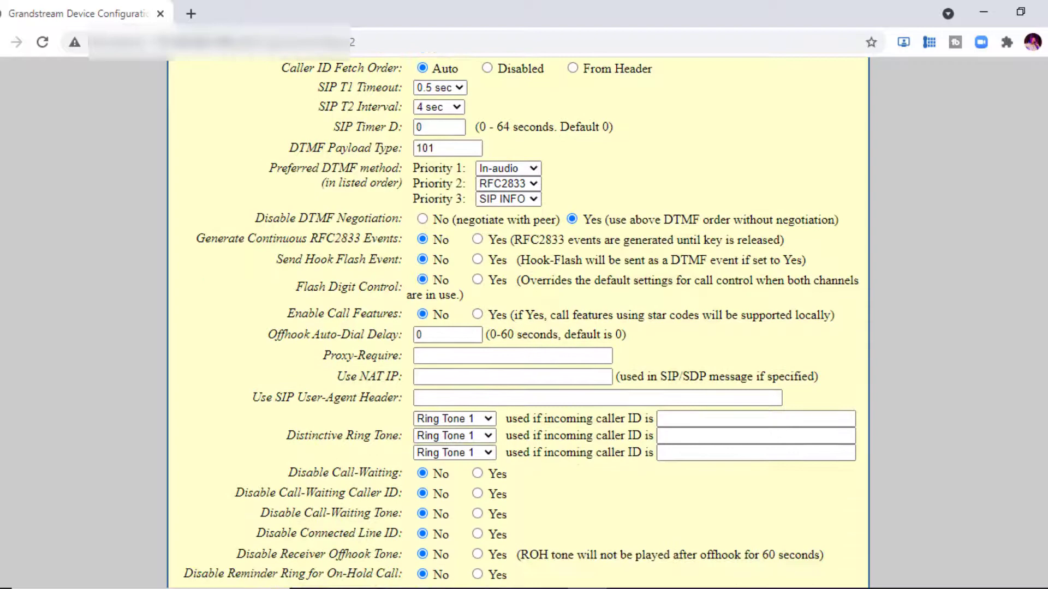
{"action": "scroll", "coordinate": [528, 321], "scroll_direction": "down", "scroll_amount": 20}
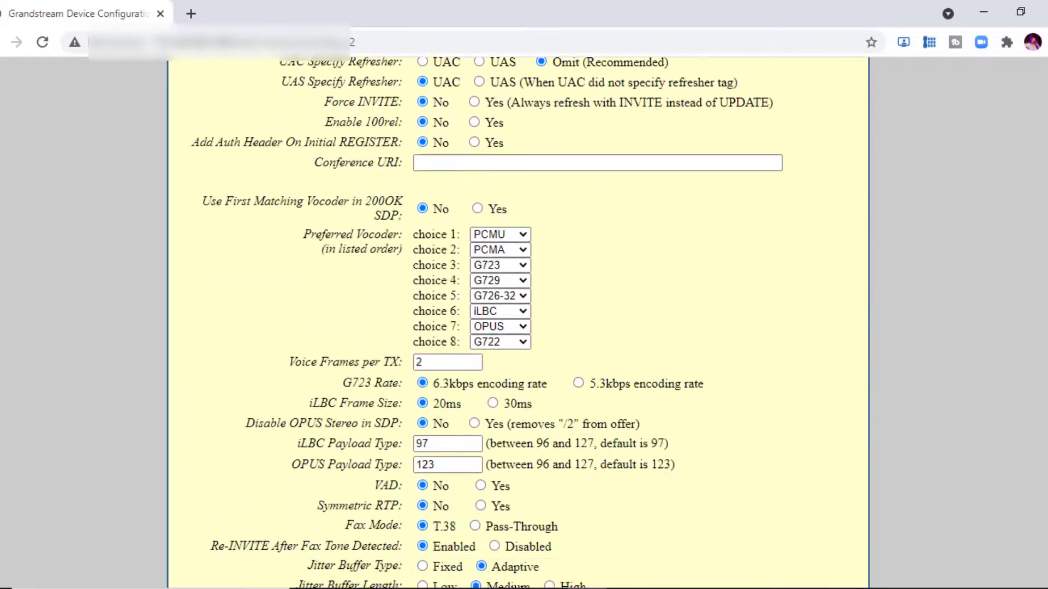
{"action": "scroll", "coordinate": [528, 321], "scroll_direction": "down", "scroll_amount": 1}
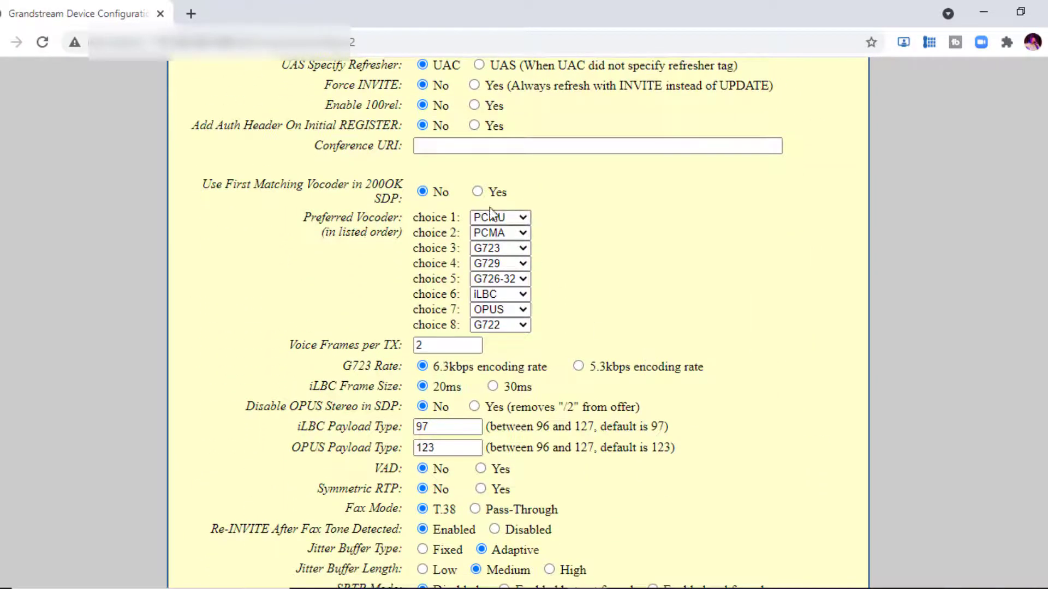
{"action": "left_click", "coordinate": [477, 191]}
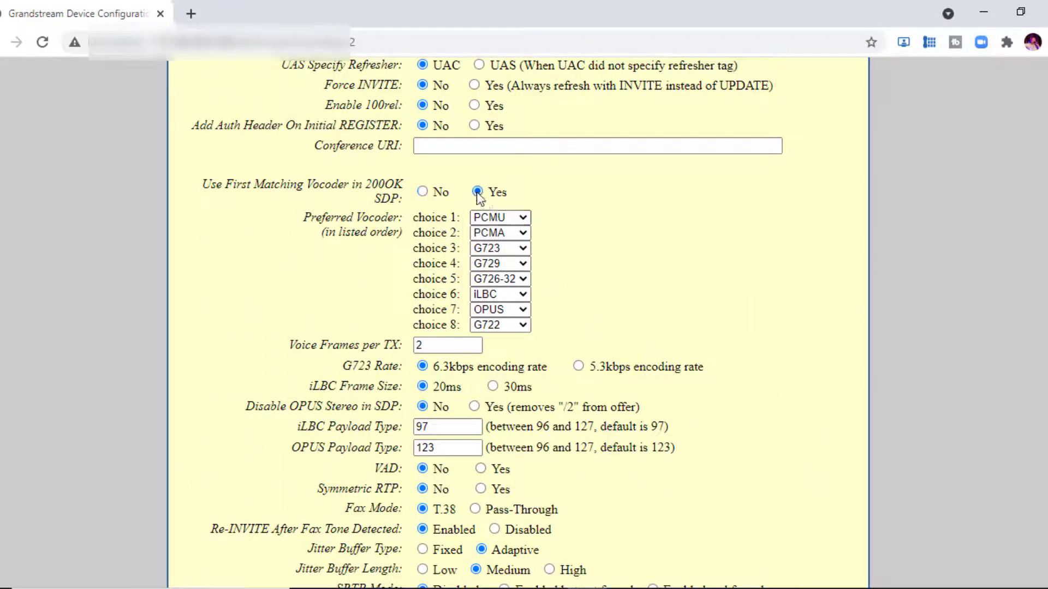
{"action": "left_click", "coordinate": [522, 218]}
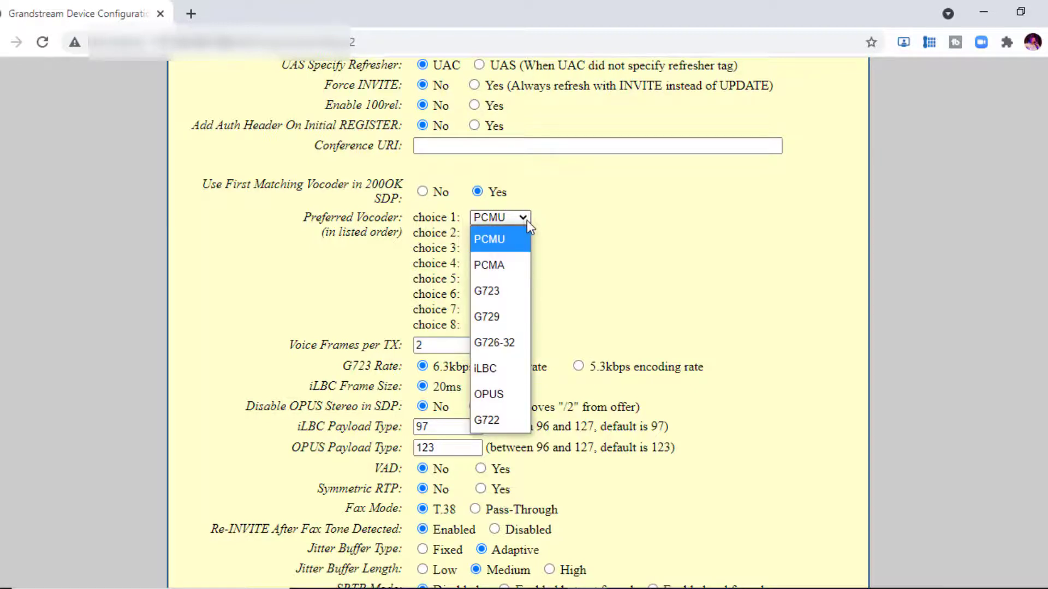
{"action": "left_click", "coordinate": [513, 235]}
{"action": "left_click", "coordinate": [508, 234]}
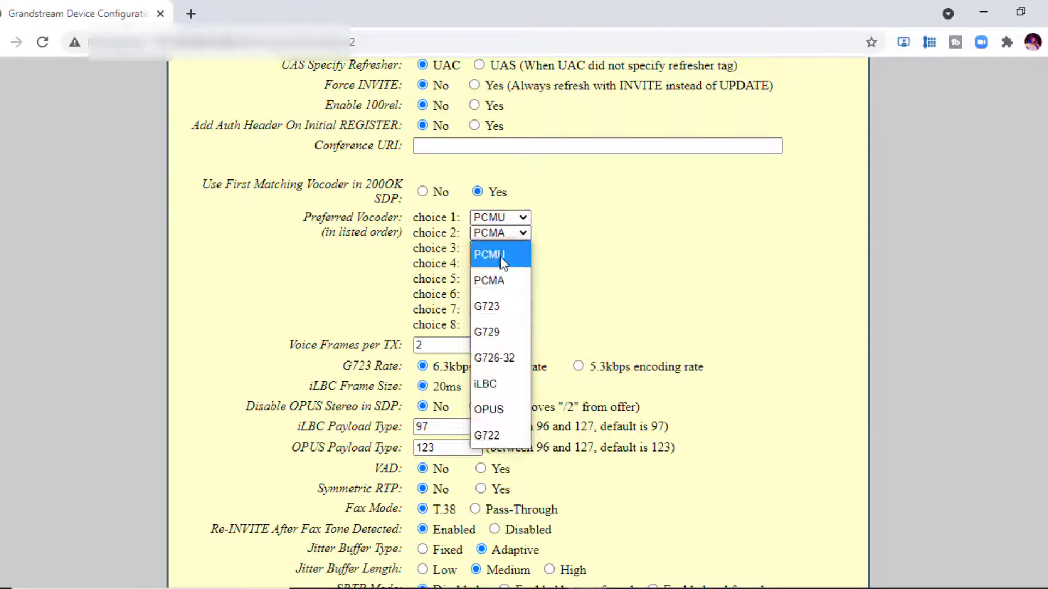
{"action": "left_click", "coordinate": [500, 255]}
{"action": "left_click", "coordinate": [498, 249]}
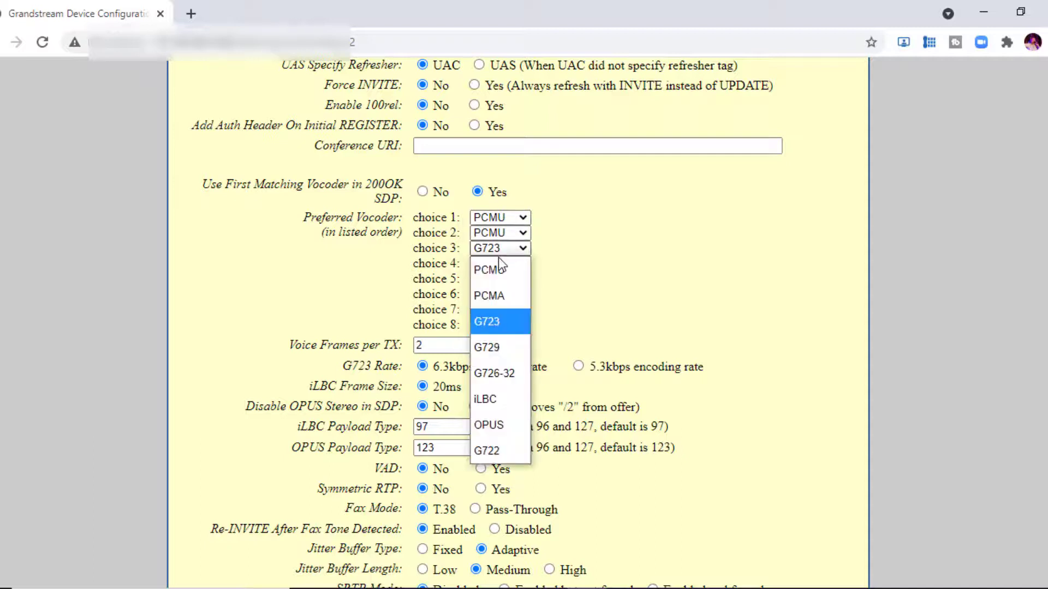
{"action": "left_click", "coordinate": [499, 269]}
{"action": "left_click", "coordinate": [499, 264]}
{"action": "left_click", "coordinate": [500, 283]}
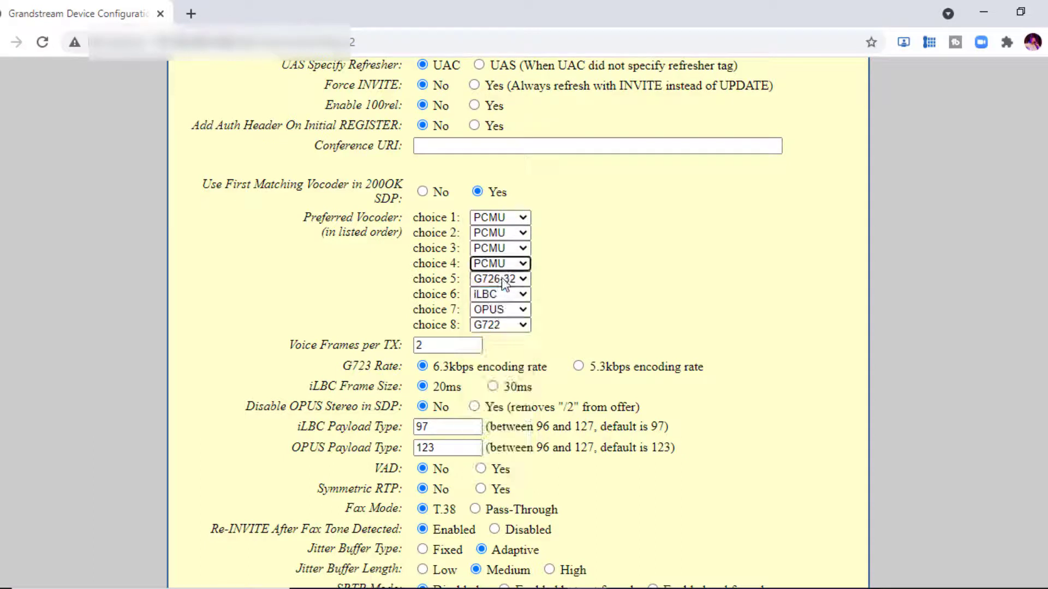
Set vocoder choices 5–8 to PCMU and Voice Frames per TX to 10.
{"action": "left_click", "coordinate": [502, 278]}
{"action": "left_click", "coordinate": [503, 300]}
{"action": "left_click", "coordinate": [503, 298]}
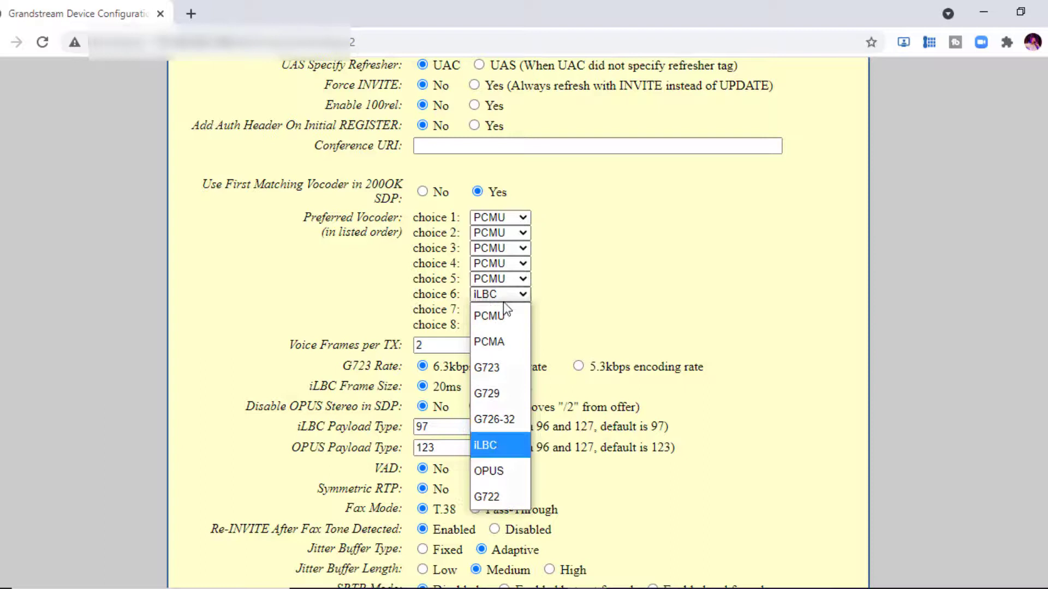
{"action": "left_click", "coordinate": [504, 299]}
{"action": "left_click", "coordinate": [500, 309]}
{"action": "left_click", "coordinate": [502, 327]}
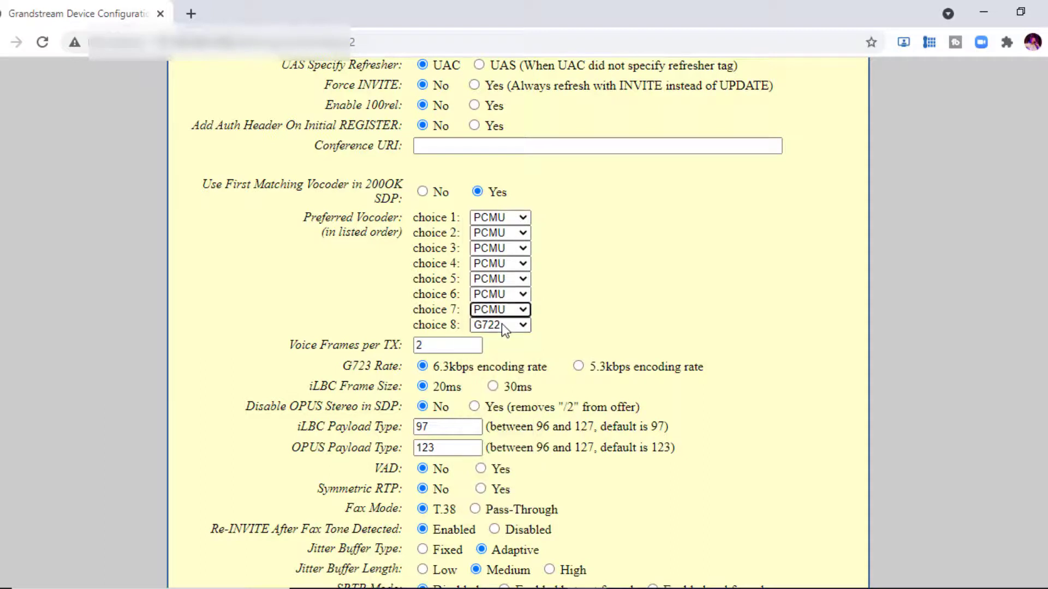
{"action": "left_click", "coordinate": [502, 324]}
{"action": "left_click", "coordinate": [502, 347]}
{"action": "left_click", "coordinate": [422, 349]}
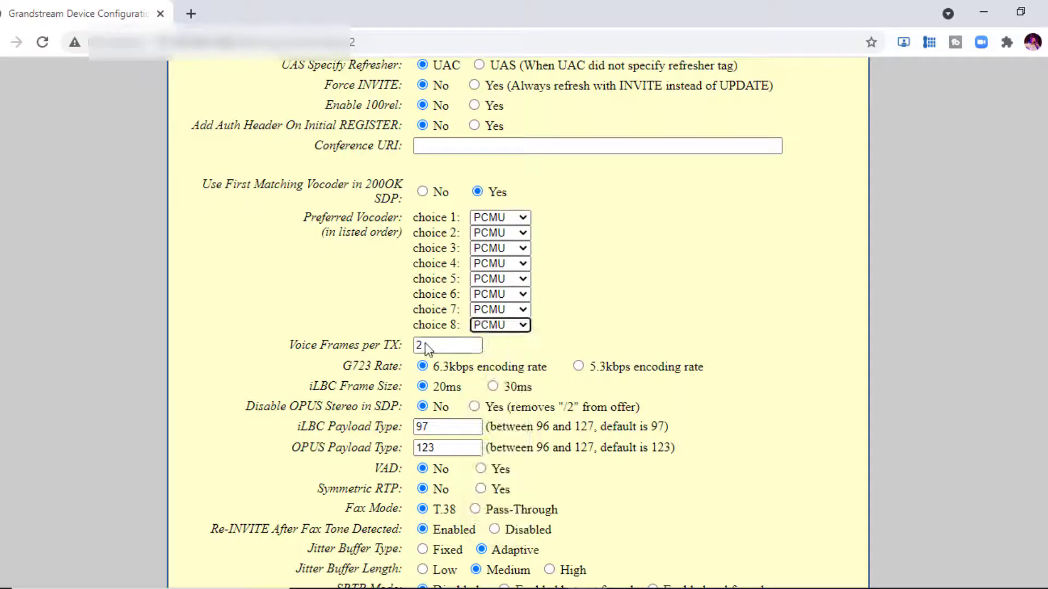
{"action": "left_click_drag", "start_coordinate": [421, 349], "coordinate": [410, 356]}
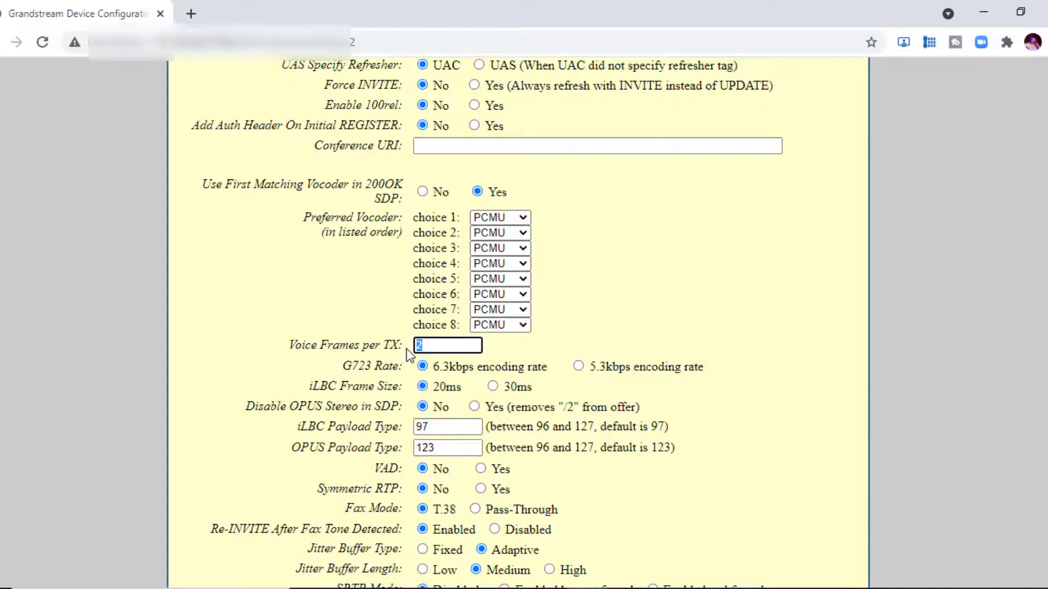
{"action": "type", "text": "10"}
Set TX gain -6dB and RX gain -4dB, and disable the line echo canceller and network echo suppressor.
{"action": "scroll", "coordinate": [963, 358], "scroll_direction": "down", "scroll_amount": 3}
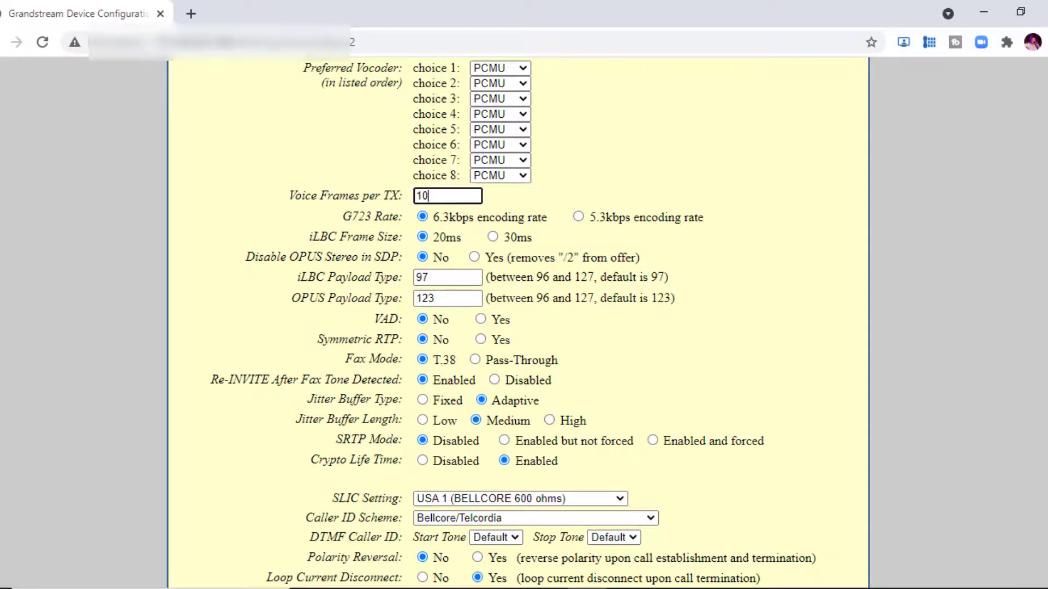
{"action": "scroll", "coordinate": [963, 359], "scroll_direction": "down", "scroll_amount": 2}
{"action": "scroll", "coordinate": [511, 321], "scroll_direction": "down", "scroll_amount": 1}
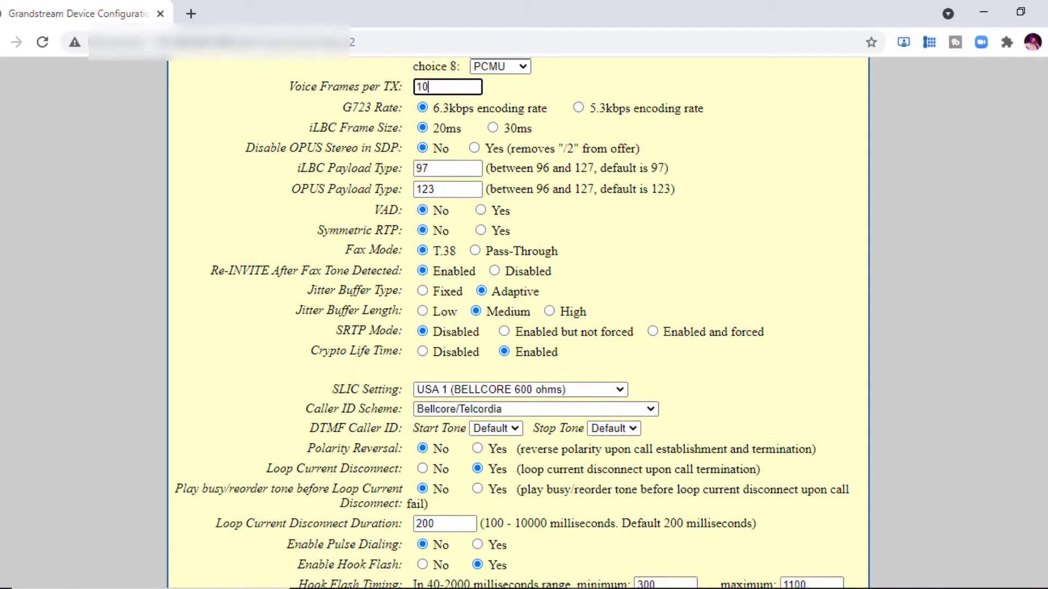
{"action": "scroll", "coordinate": [511, 322], "scroll_direction": "down", "scroll_amount": 4}
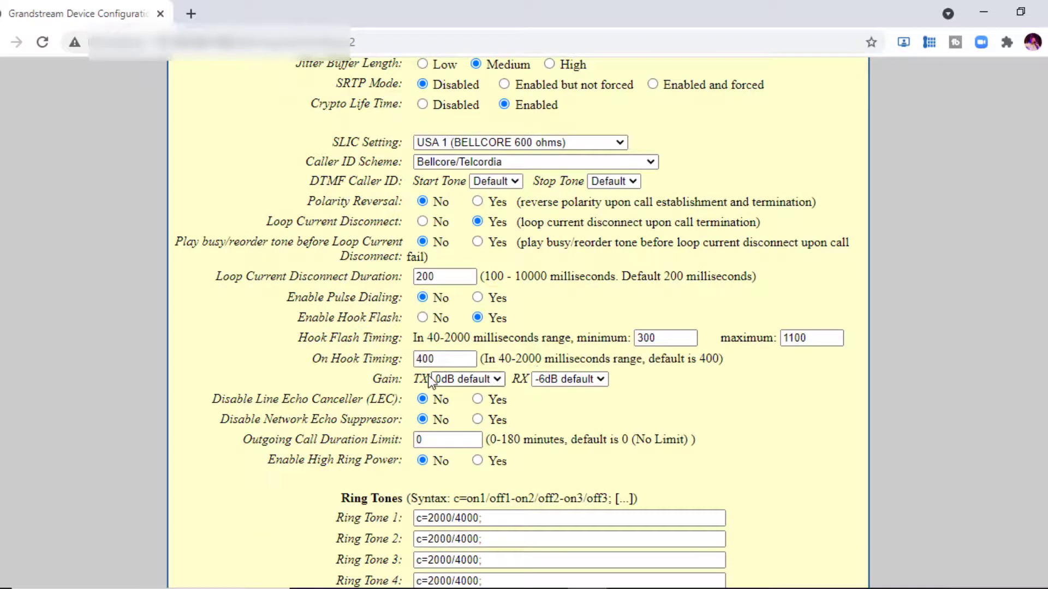
{"action": "left_click", "coordinate": [497, 380]}
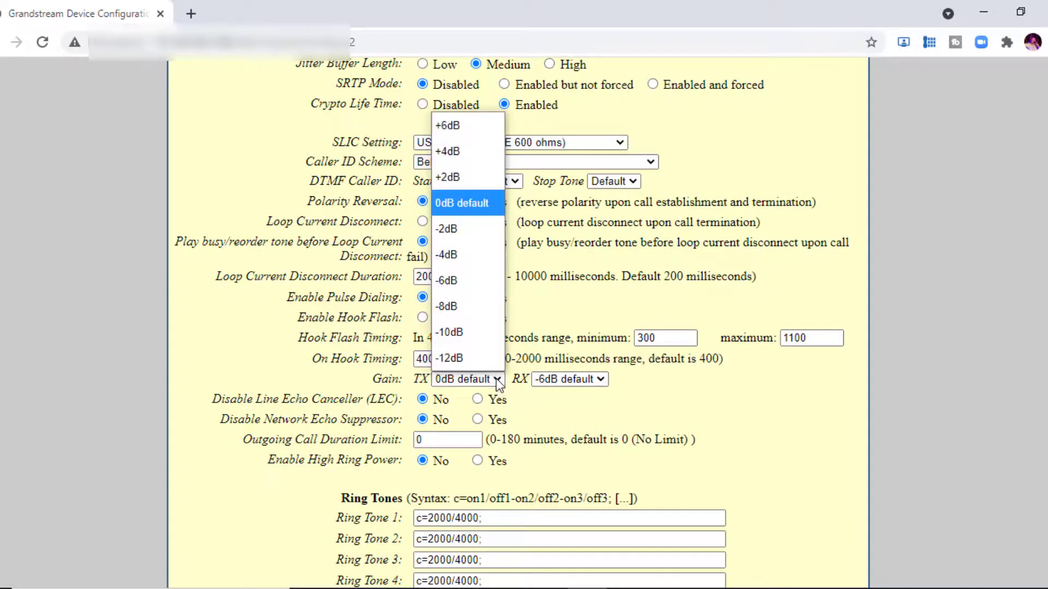
{"action": "left_click", "coordinate": [454, 280]}
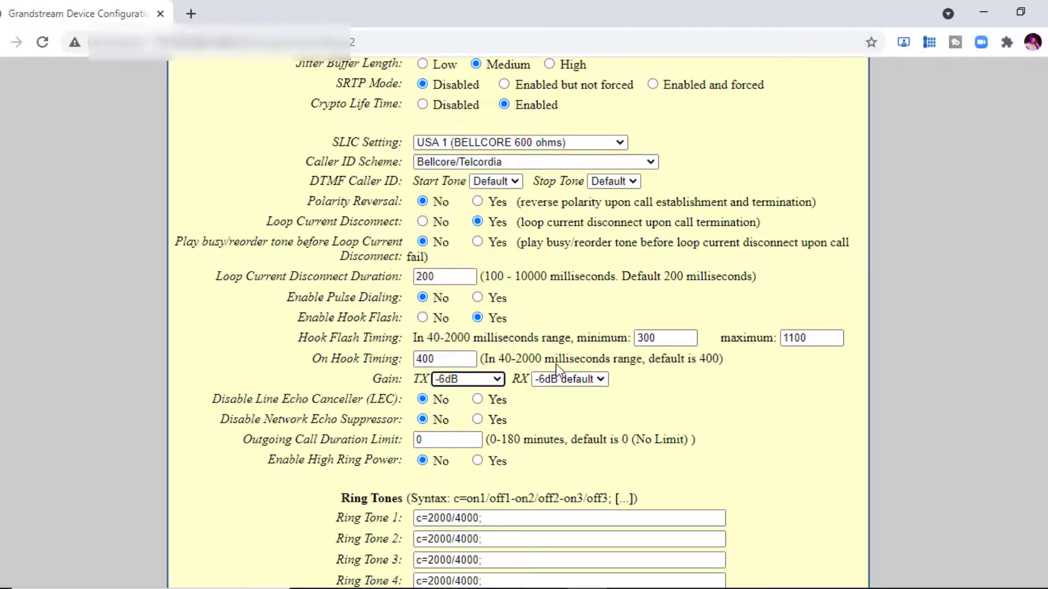
{"action": "left_click", "coordinate": [600, 380]}
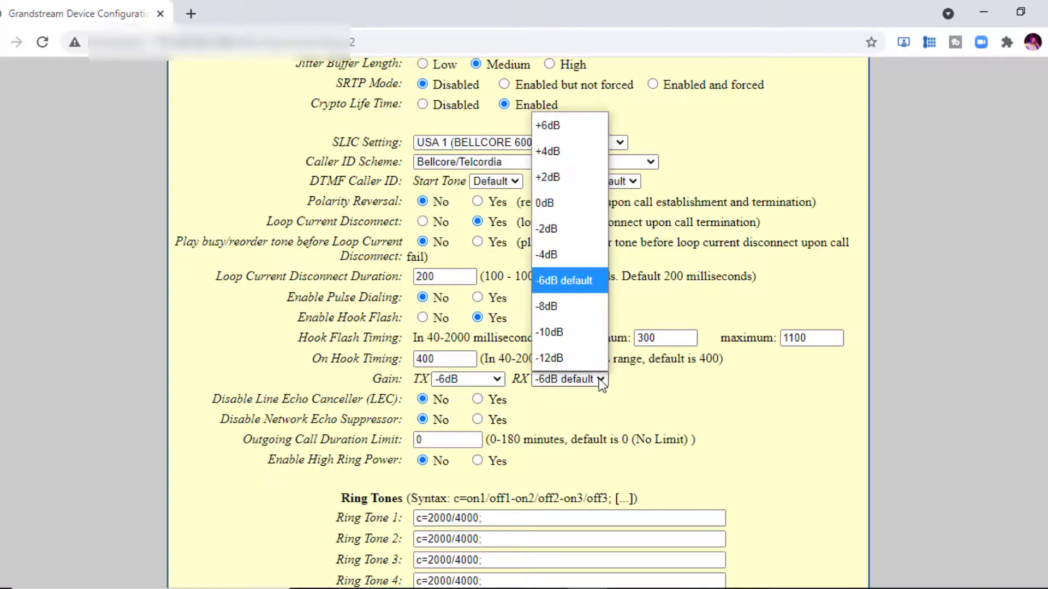
{"action": "left_click", "coordinate": [571, 263]}
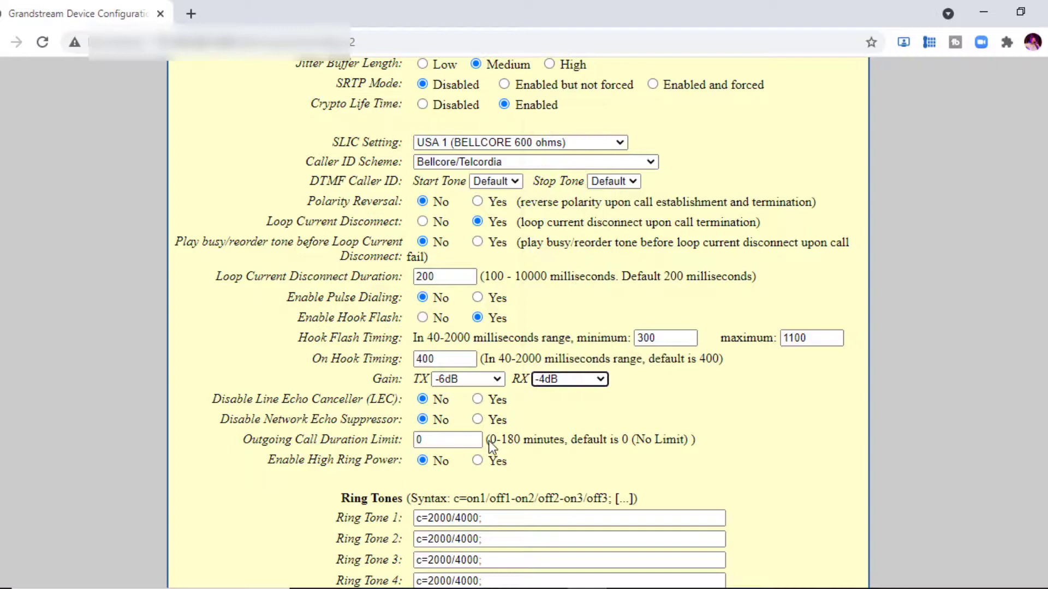
{"action": "left_click", "coordinate": [477, 400]}
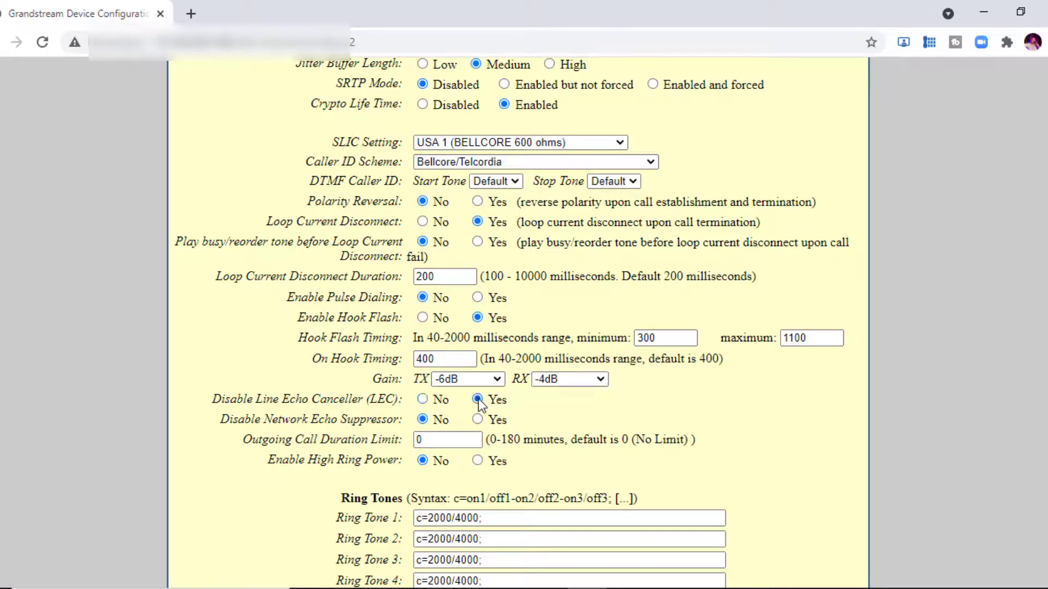
{"action": "left_click", "coordinate": [477, 420]}
Apply the Profile 2 changes and reopen the Profile 2 settings.
{"action": "scroll", "coordinate": [518, 327], "scroll_direction": "down", "scroll_amount": 3}
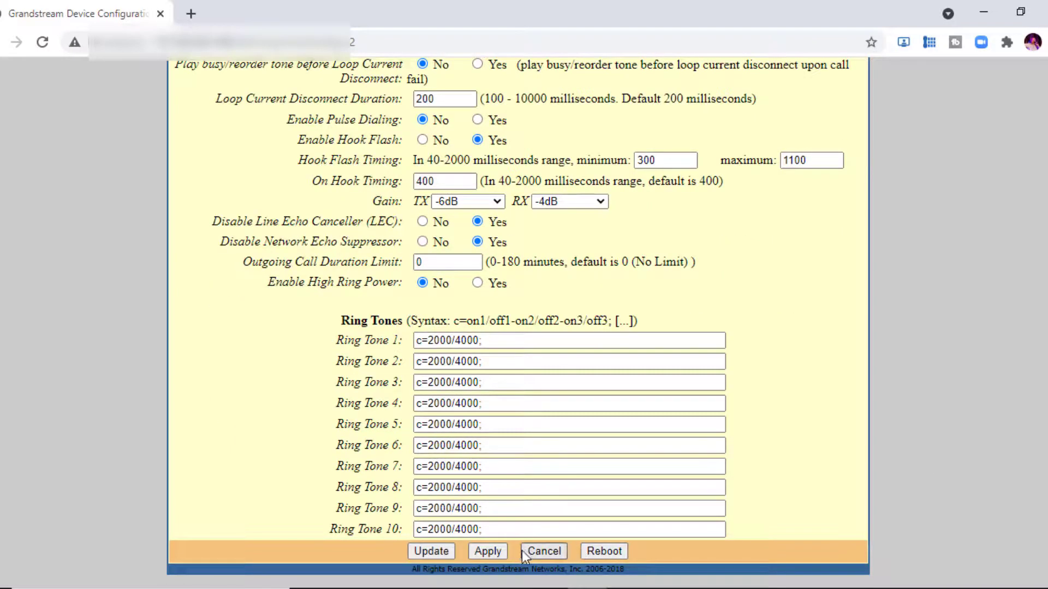
{"action": "left_click", "coordinate": [497, 552]}
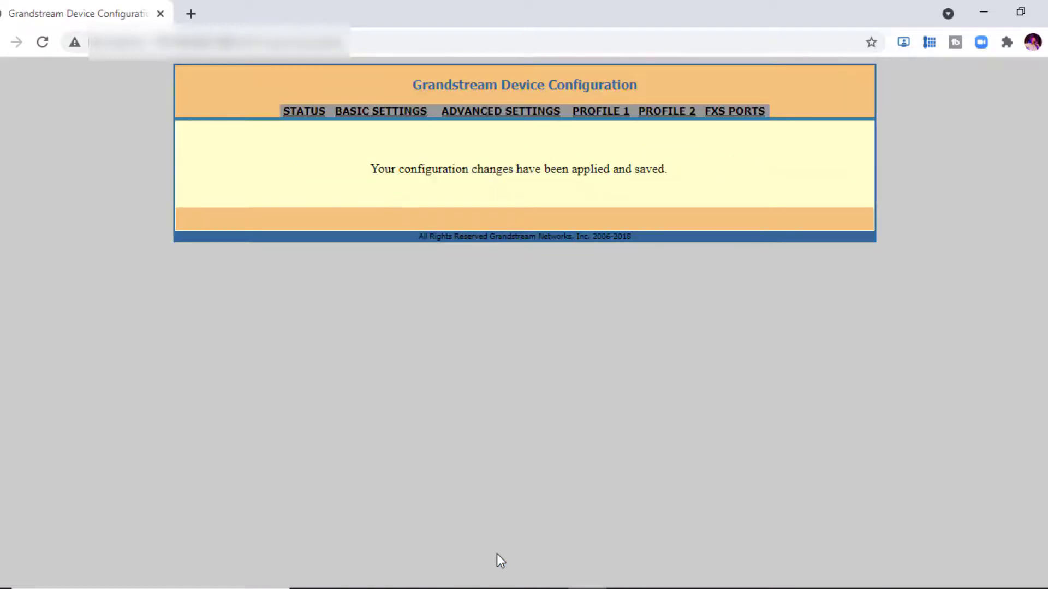
{"action": "left_click", "coordinate": [673, 111]}
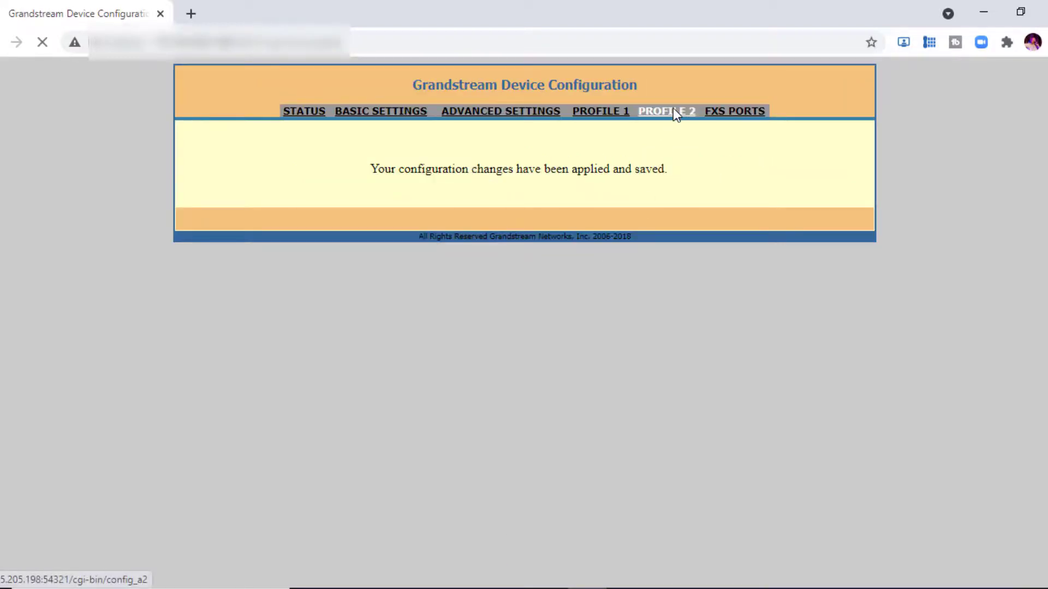
{"action": "scroll", "coordinate": [518, 327], "scroll_direction": "down", "scroll_amount": 12}
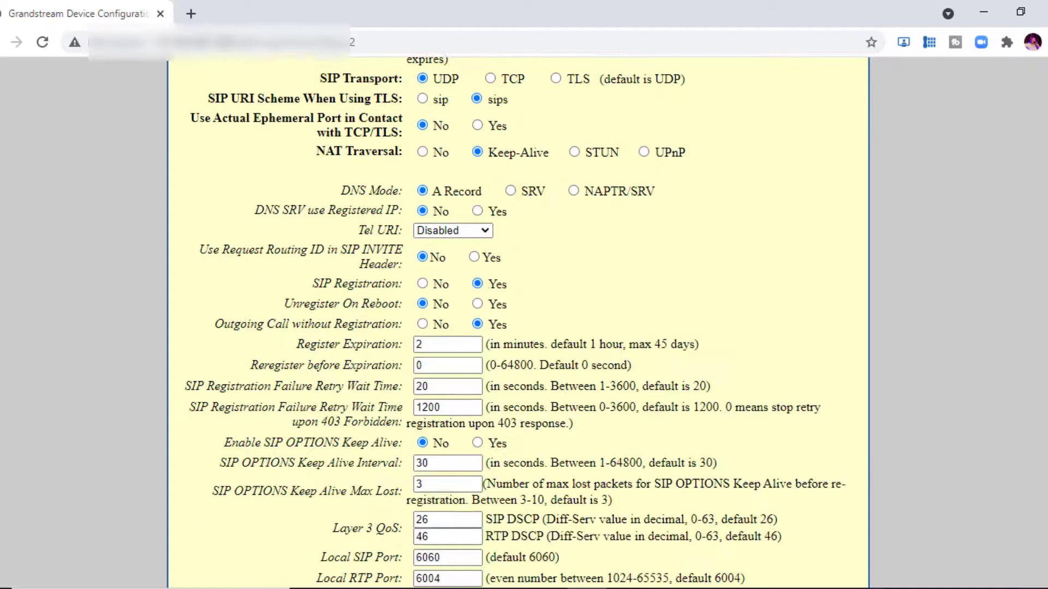
{"action": "scroll", "coordinate": [518, 328], "scroll_direction": "down", "scroll_amount": 14}
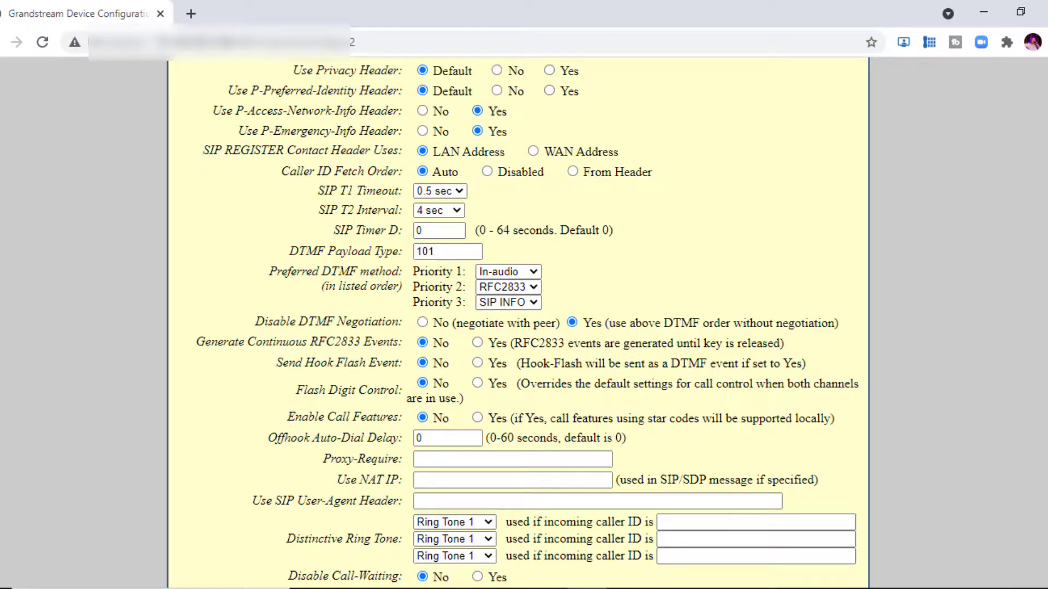
{"action": "scroll", "coordinate": [518, 327], "scroll_direction": "down", "scroll_amount": 10}
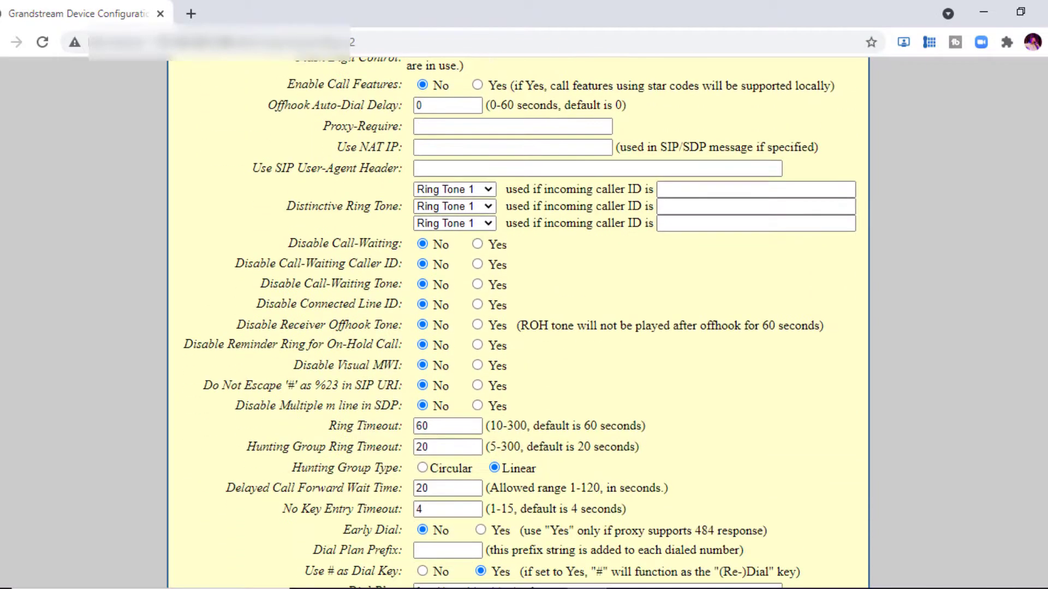
{"action": "scroll", "coordinate": [518, 327], "scroll_direction": "down", "scroll_amount": 4}
{"action": "scroll", "coordinate": [518, 328], "scroll_direction": "up", "scroll_amount": 8}
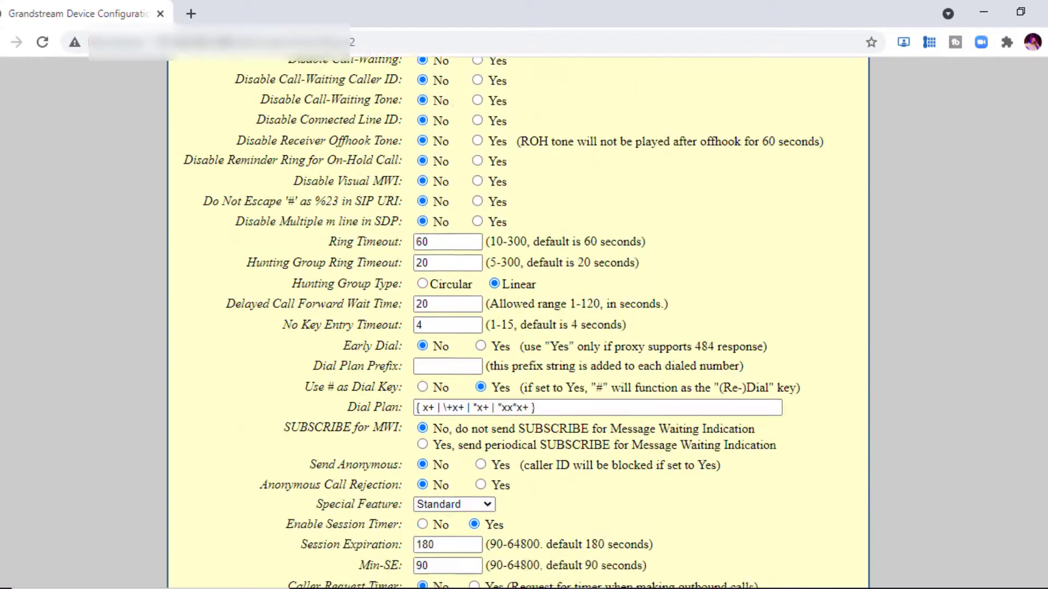
{"action": "scroll", "coordinate": [518, 327], "scroll_direction": "up", "scroll_amount": 7}
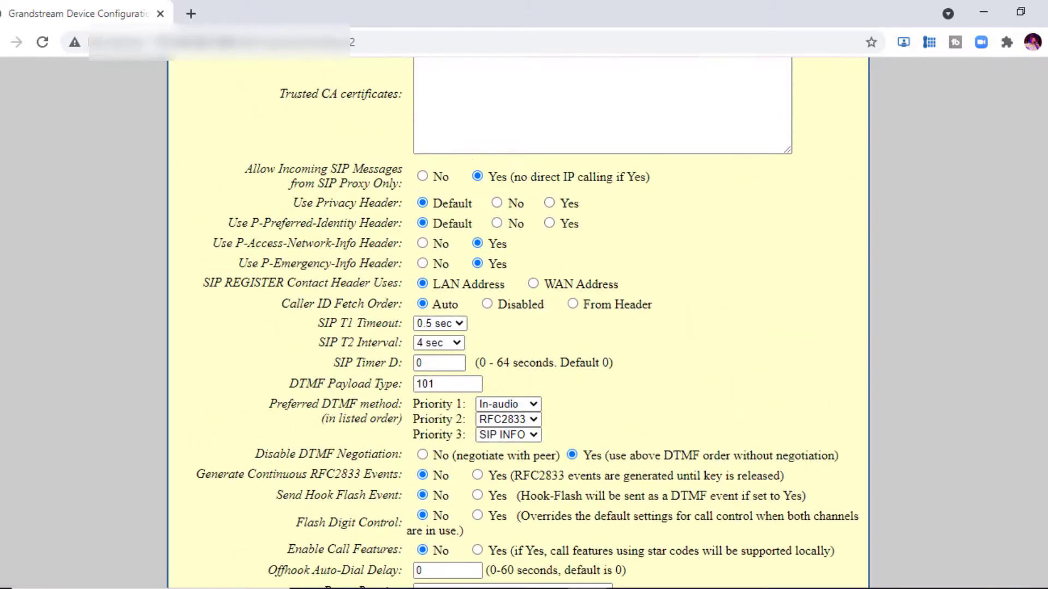
{"action": "scroll", "coordinate": [519, 327], "scroll_direction": "down", "scroll_amount": 20}
{"action": "scroll", "coordinate": [518, 328], "scroll_direction": "down", "scroll_amount": 4}
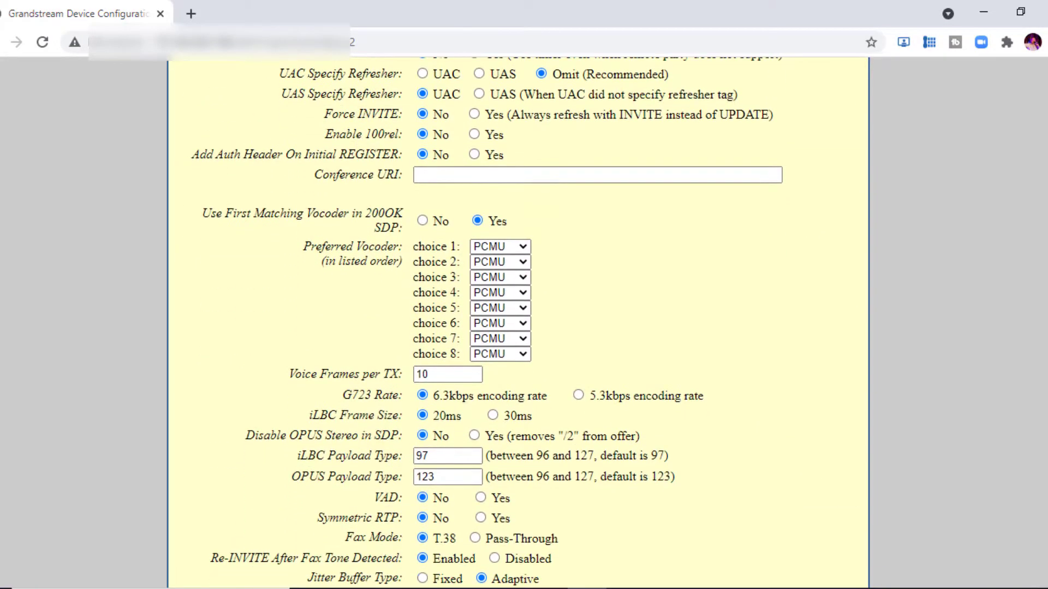
{"action": "scroll", "coordinate": [518, 328], "scroll_direction": "down", "scroll_amount": 8}
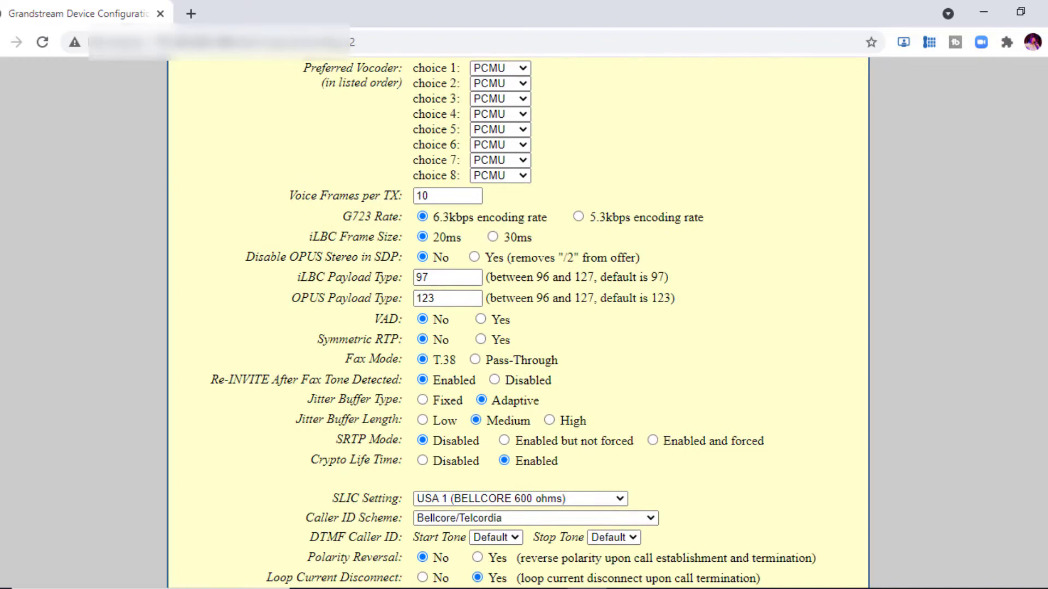
{"action": "scroll", "coordinate": [519, 328], "scroll_direction": "down", "scroll_amount": 3}
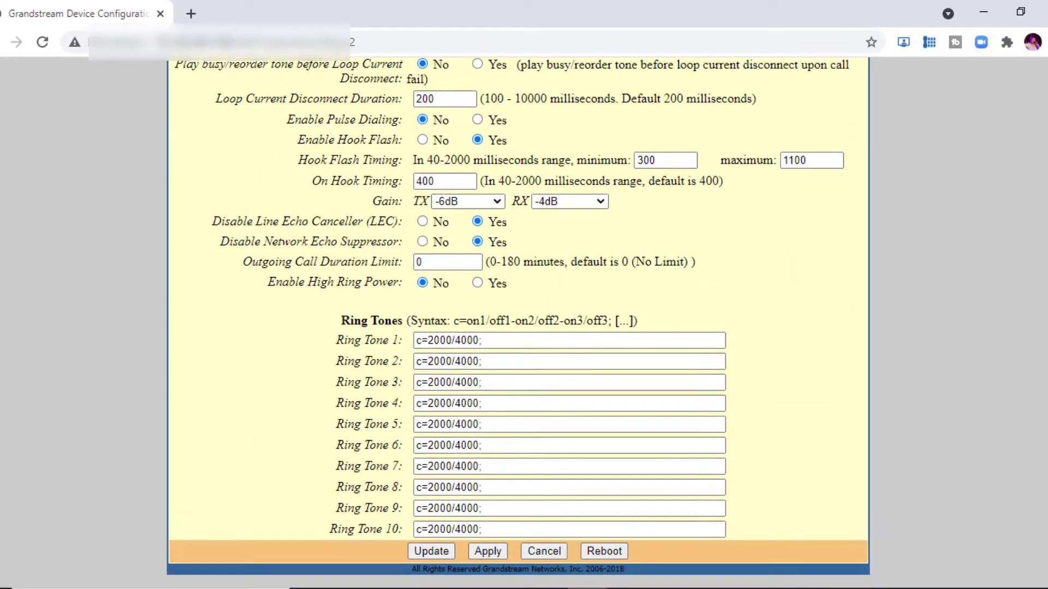